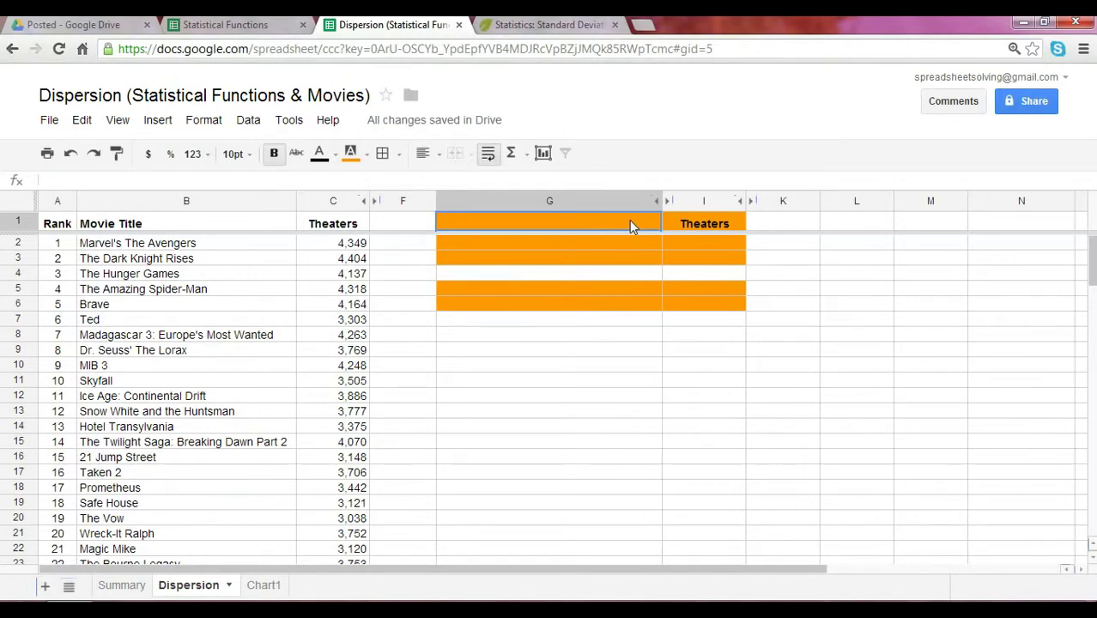
Step: Enter the heading 'Dispersion' in G1, beside the Theaters heading
text(Dispersion)
key(Return)
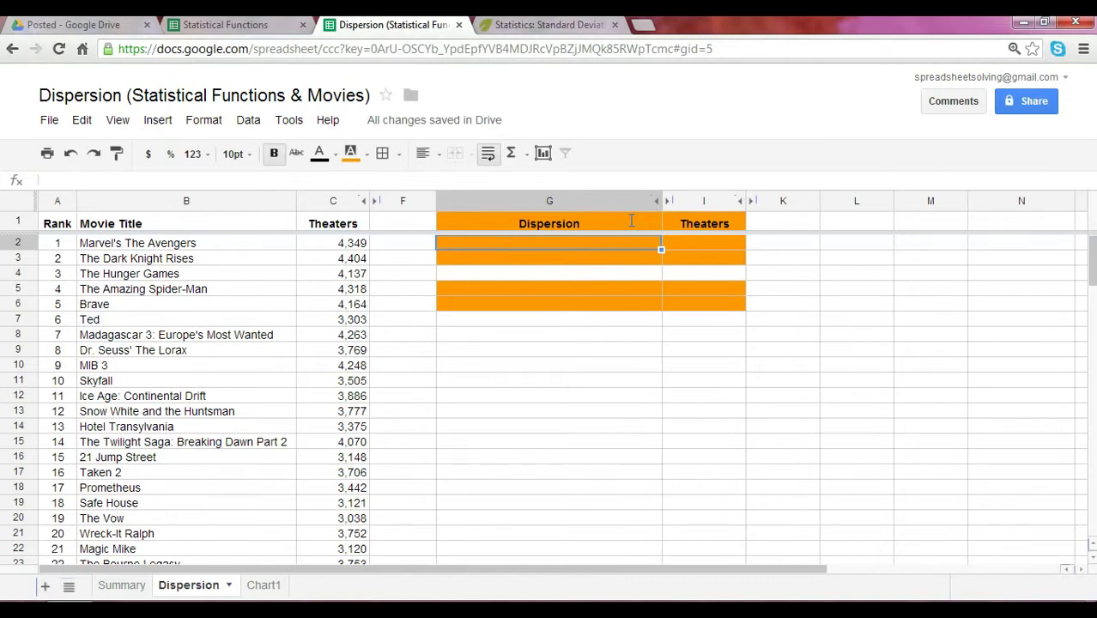
Step: Enter the labels 'Variance - population' in G2 and 'Variance - sample' in G3
text(Variance -)
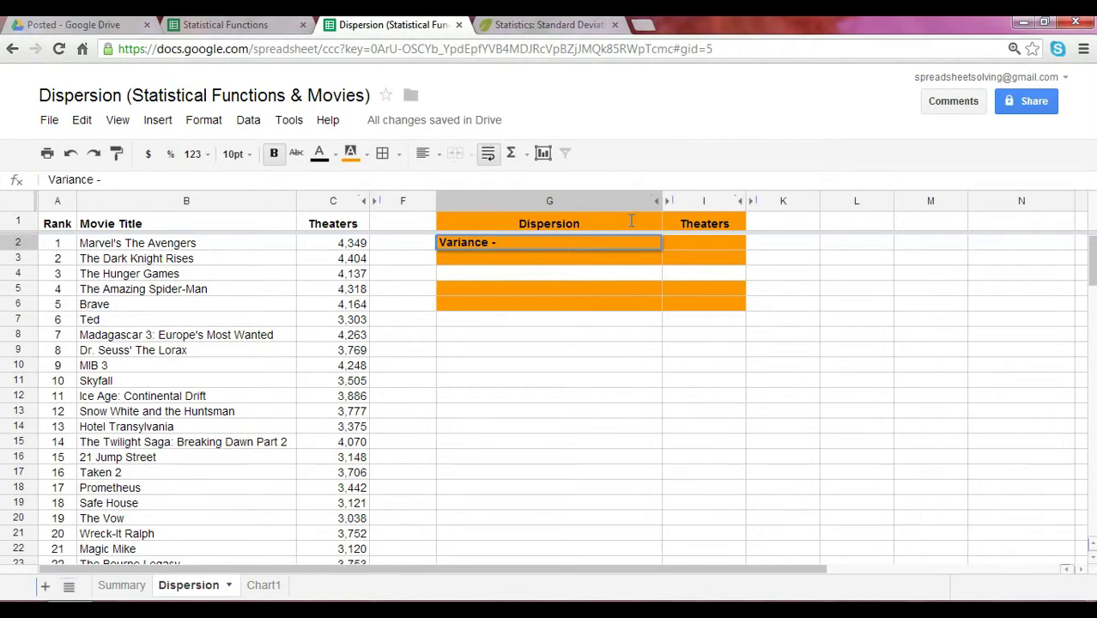
text(population)
key(Return)
text(V)
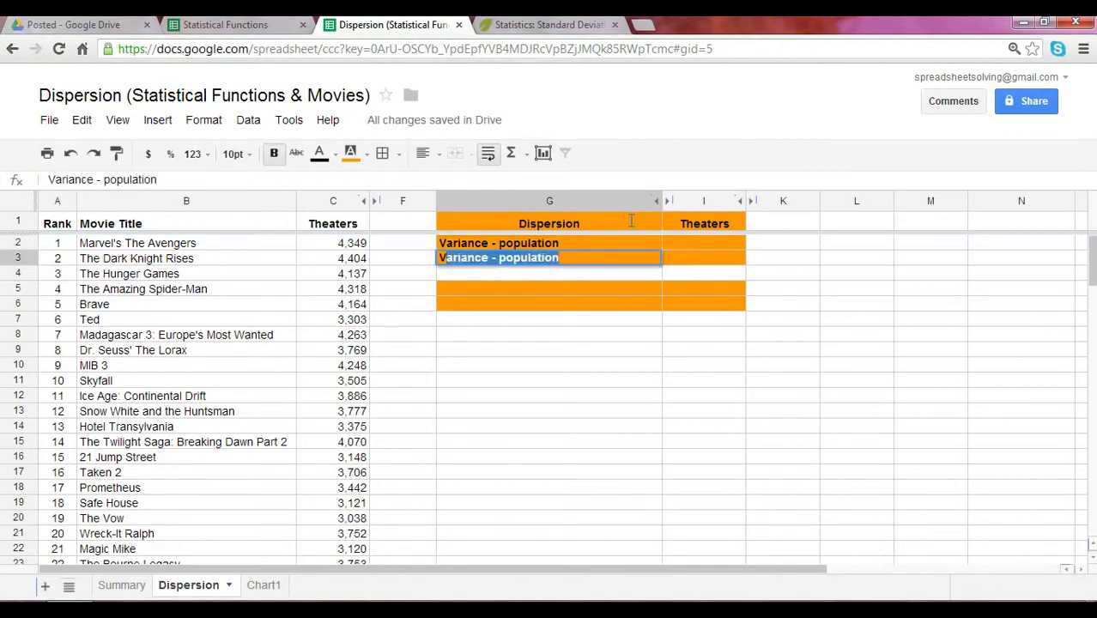
text(ariance - sample)
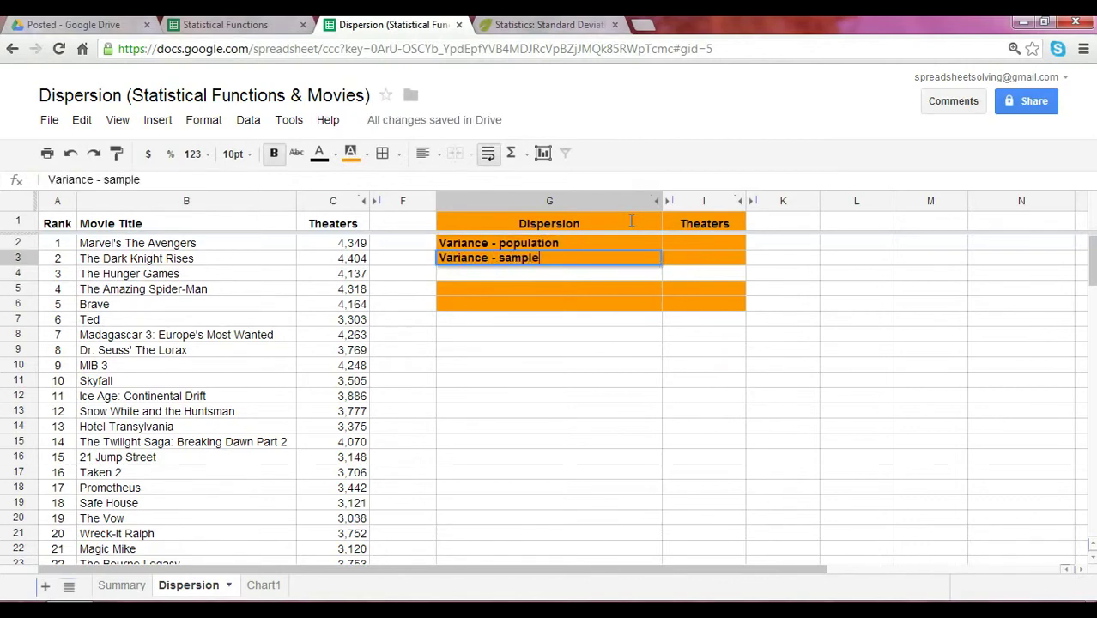
key(Return)
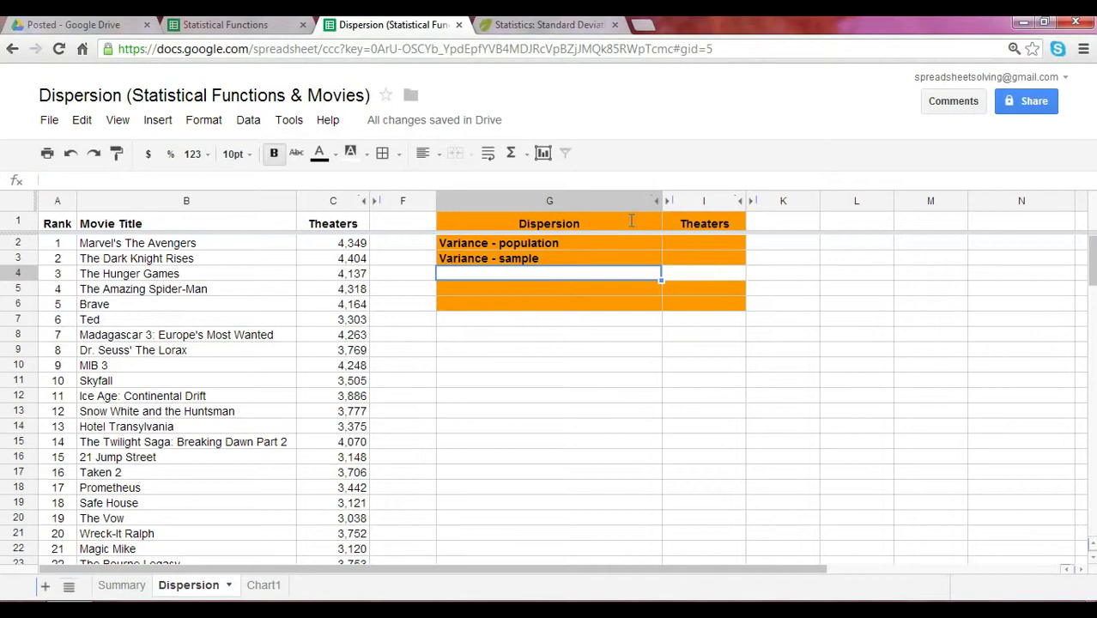
key(Up)
key(Up)
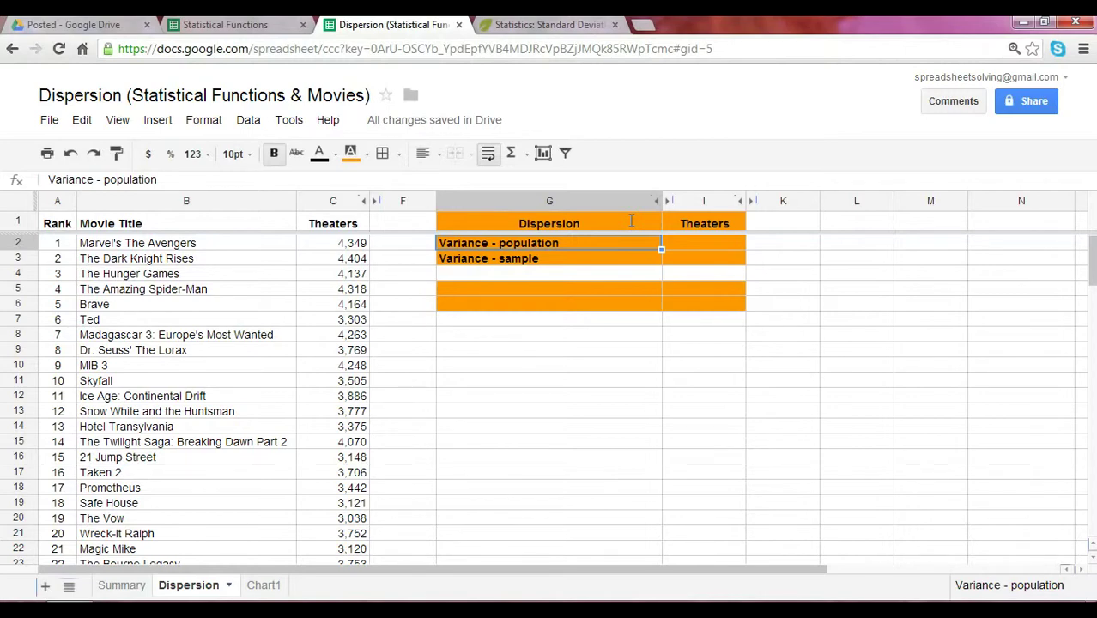
key(Left)
key(Left)
key(Left)
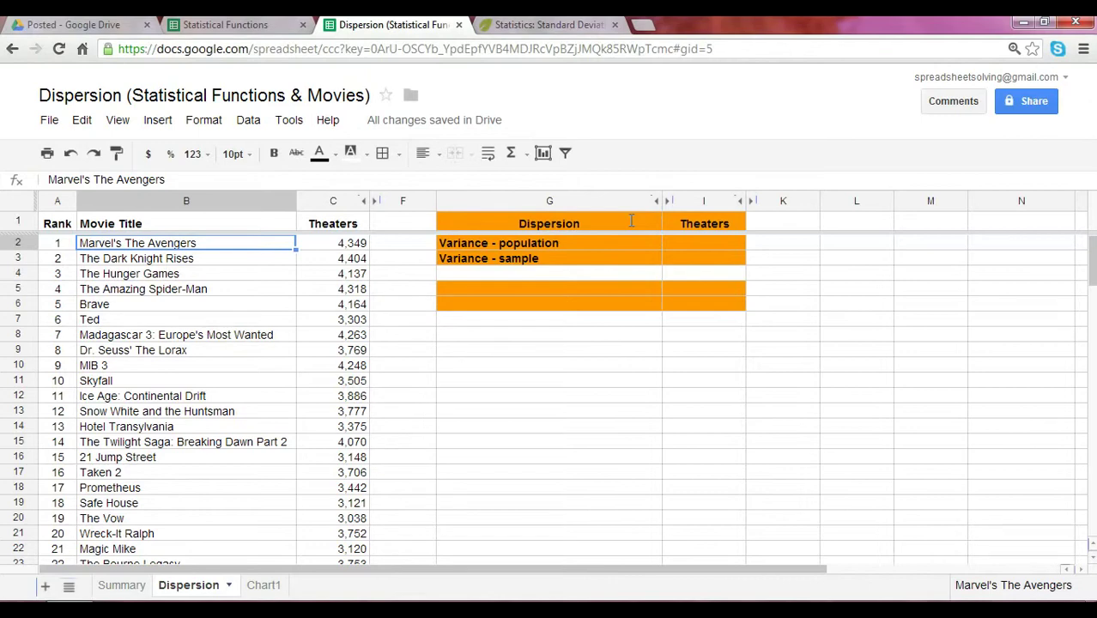
key(Right)
key(Right)
key(Right)
key(Right)
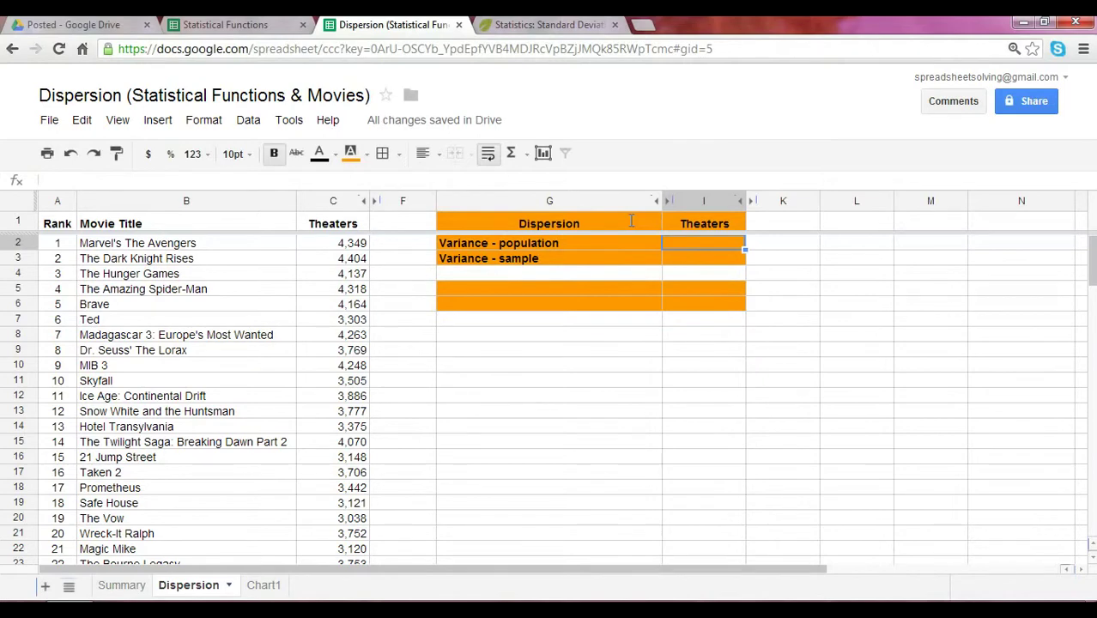
key(Left)
key(Right)
key(Left)
key(Left)
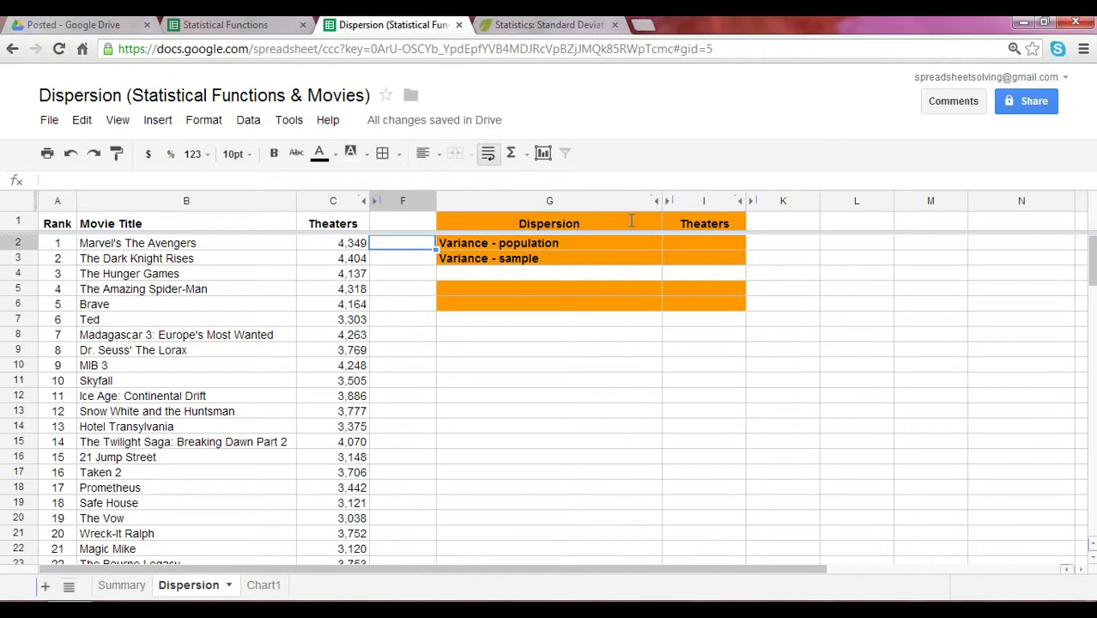
key(Left)
key(Left)
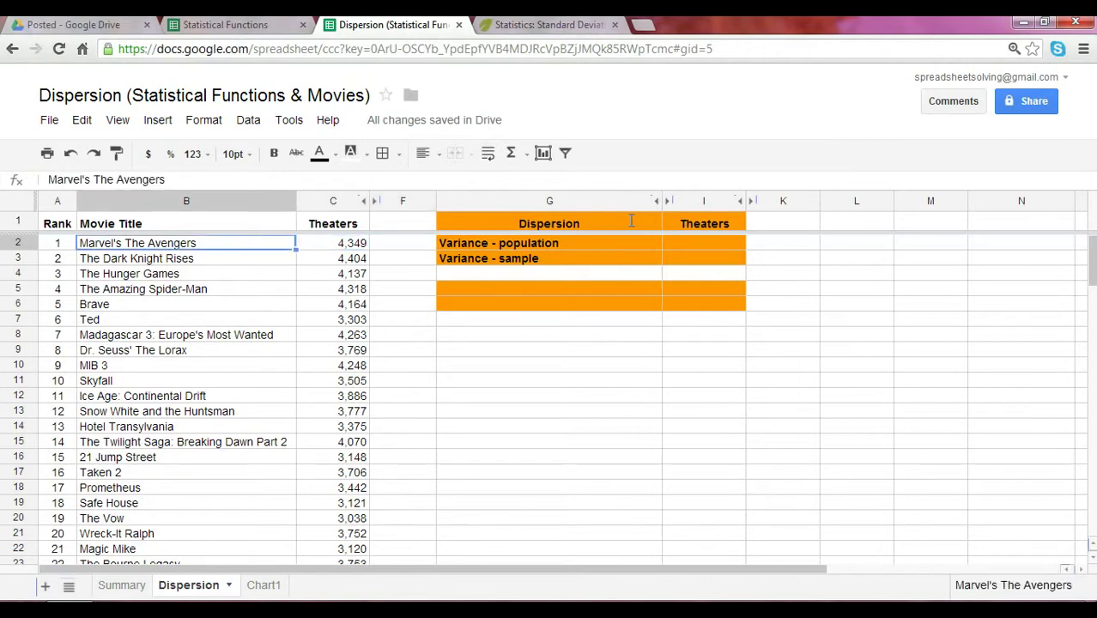
key(Right)
key(Right)
key(Right)
key(Right)
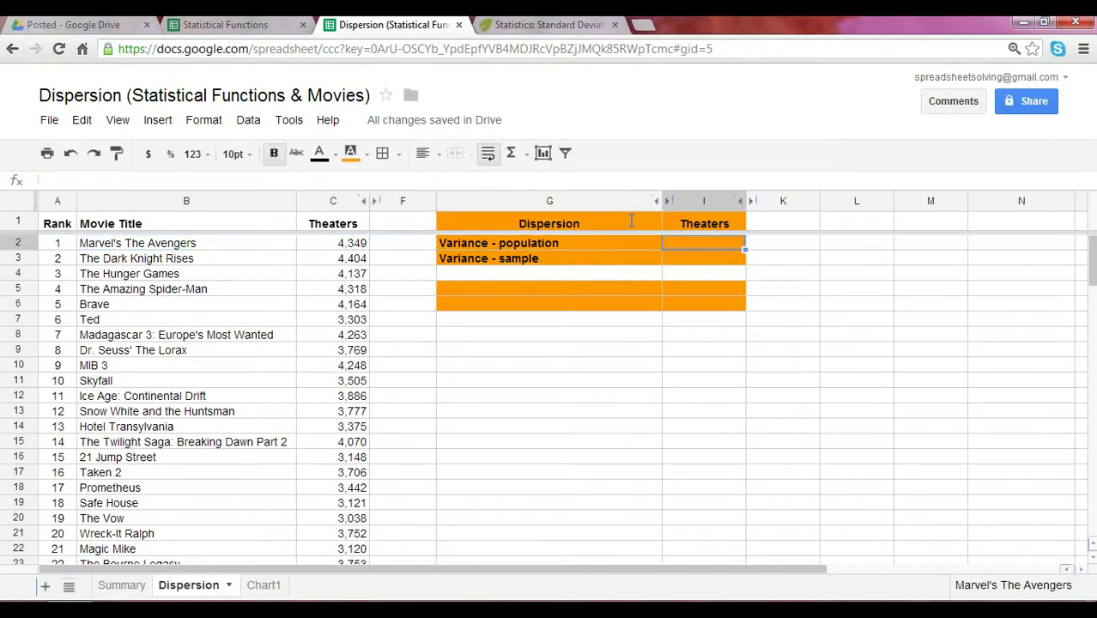
text(=varp)
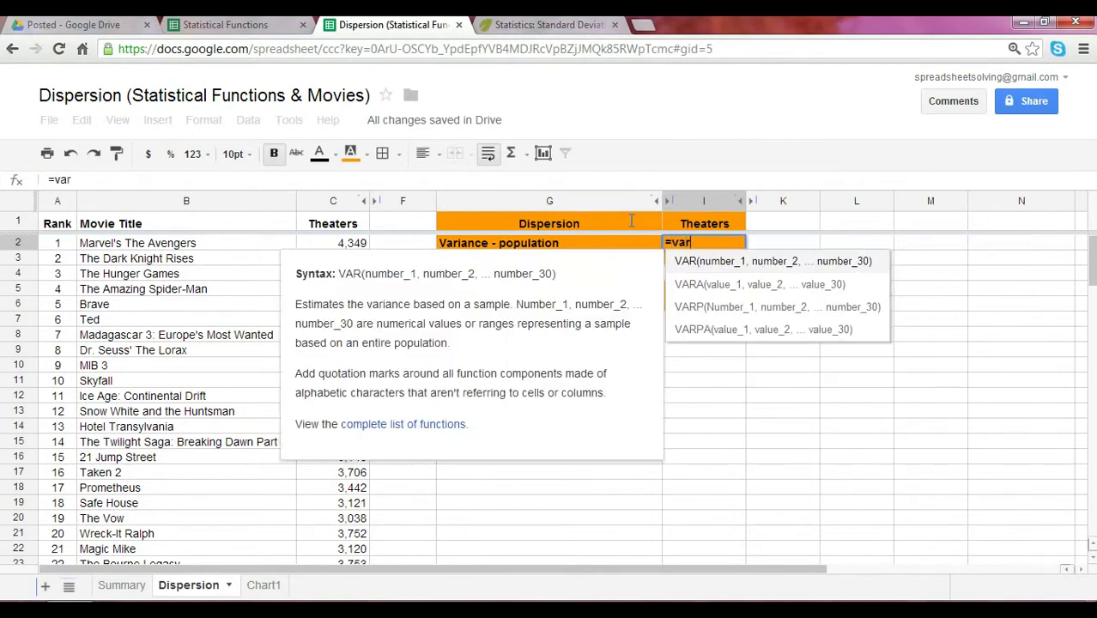
key(BackSpace)
key(BackSpace)
key(BackSpace)
key(BackSpace)
key(BackSpace)
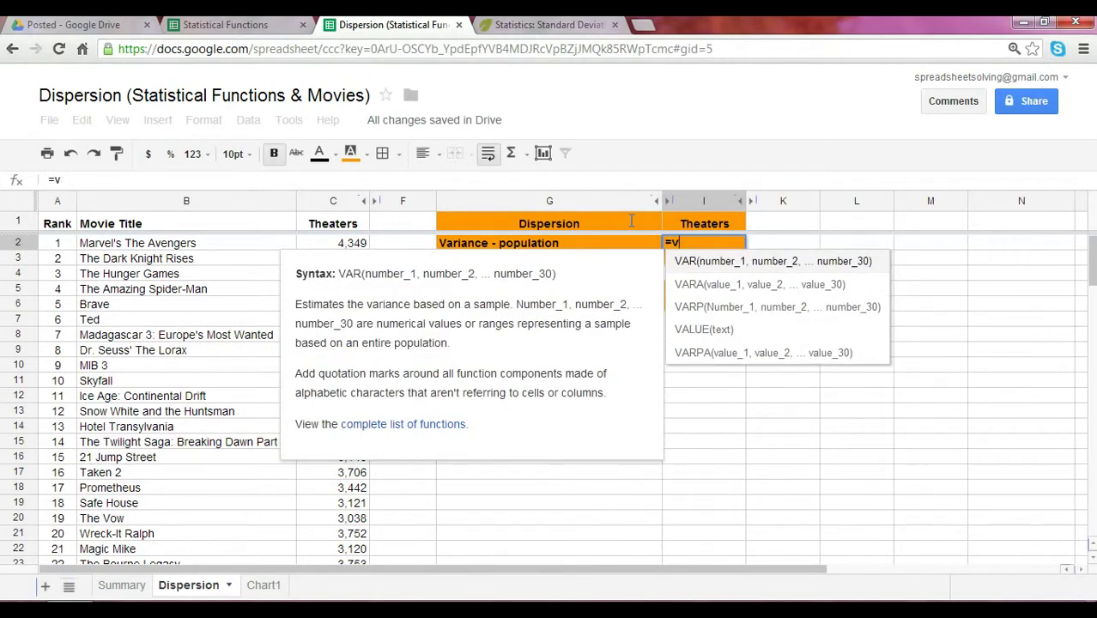
key(Return)
text(=VAR)
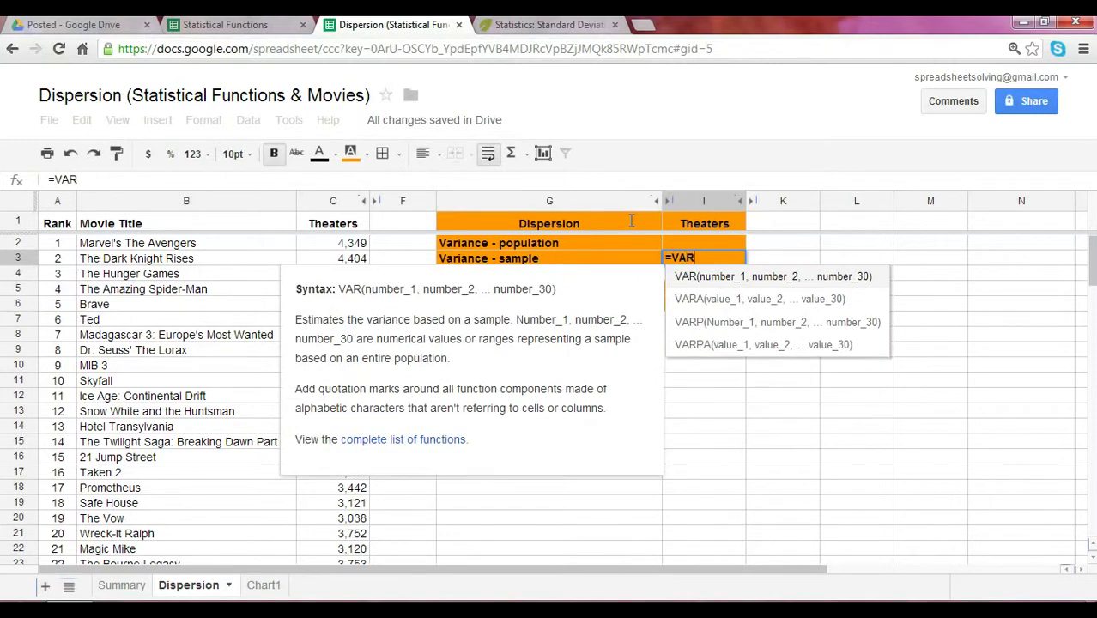
key(BackSpace)
key(BackSpace)
key(Escape)
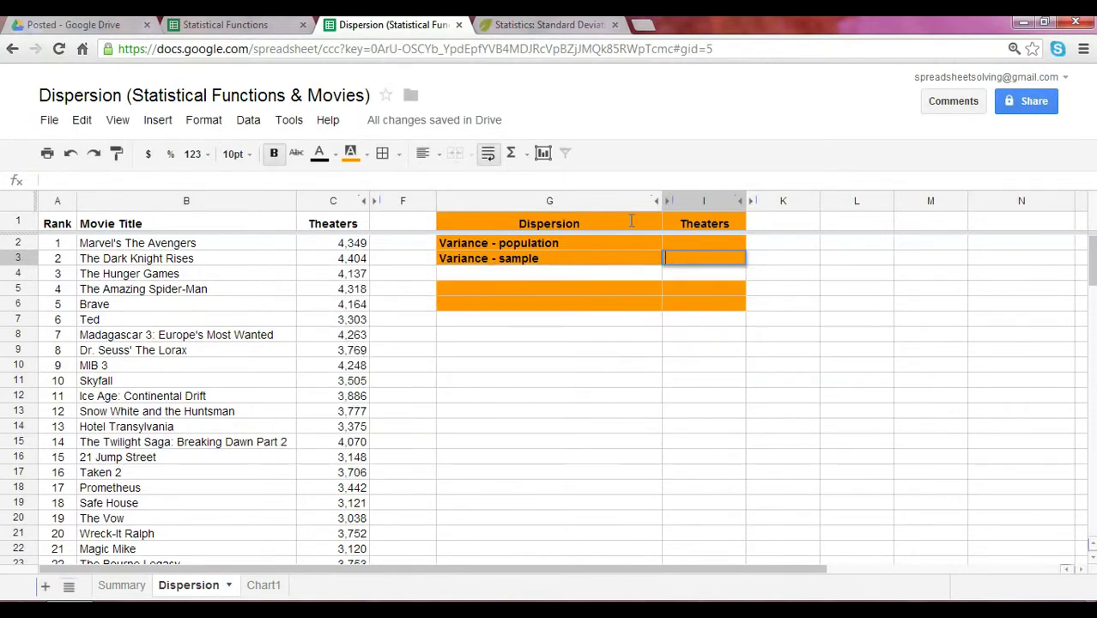
Step: Move between the movie data and the Dispersion result cells in row 2
key(Left)
key(Left)
key(Left)
key(Left)
key(Left)
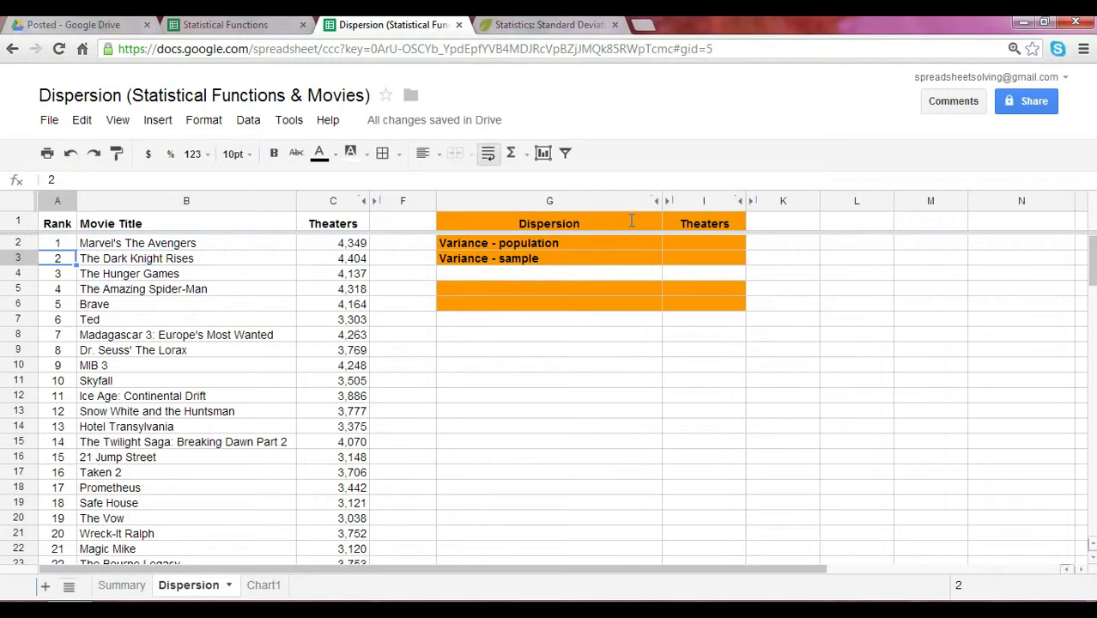
key(Up)
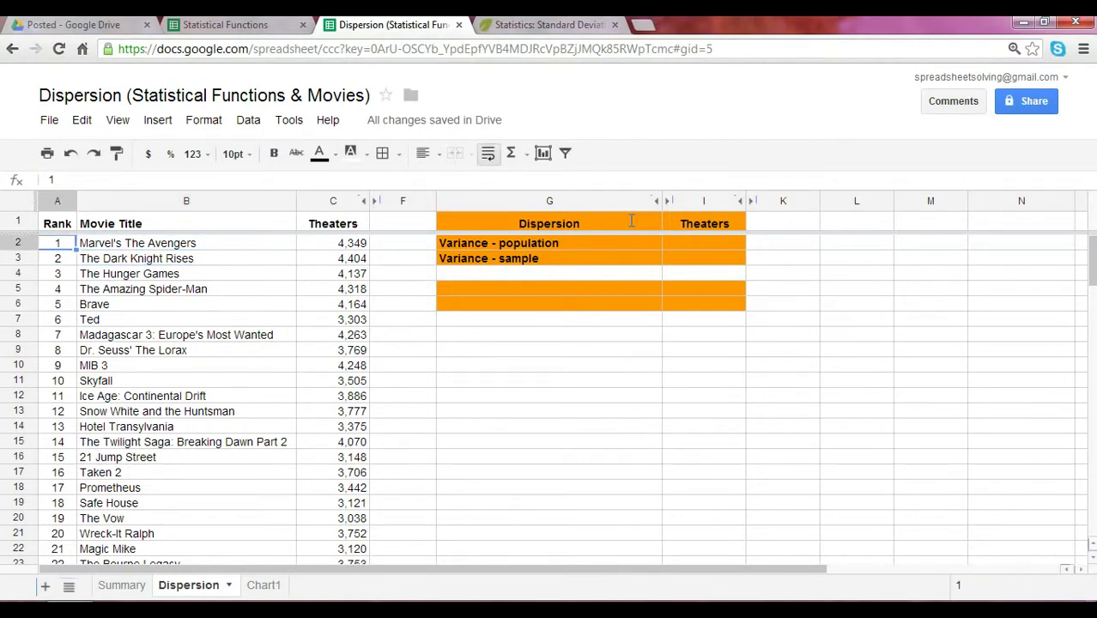
key(Right)
key(Right)
key(Right)
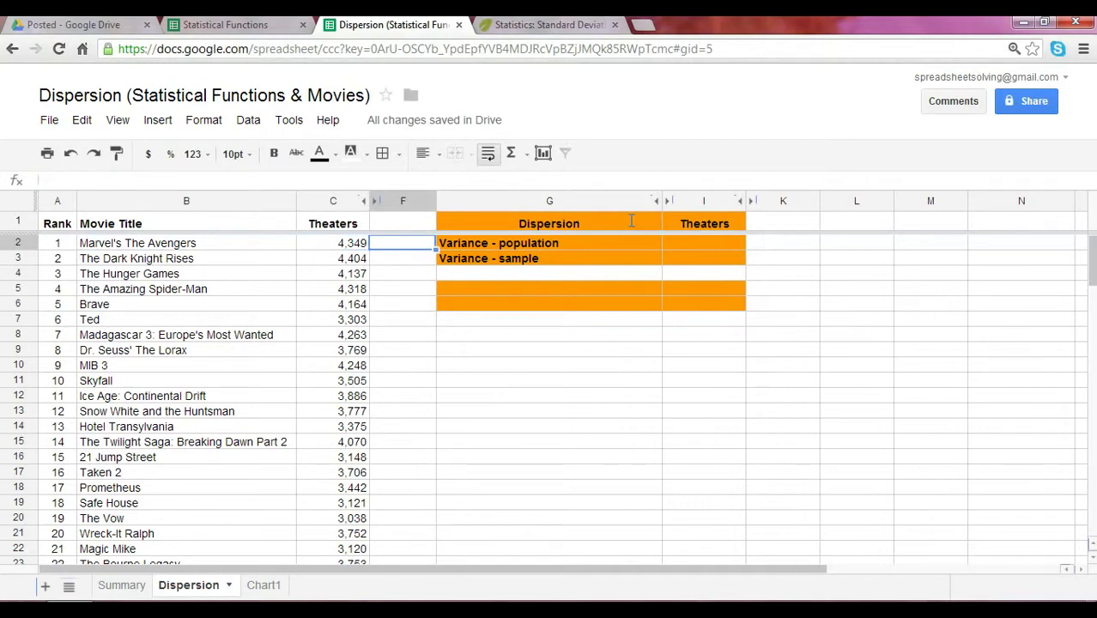
key(Left)
key(Right)
key(Right)
key(Right)
key(Right)
key(Left)
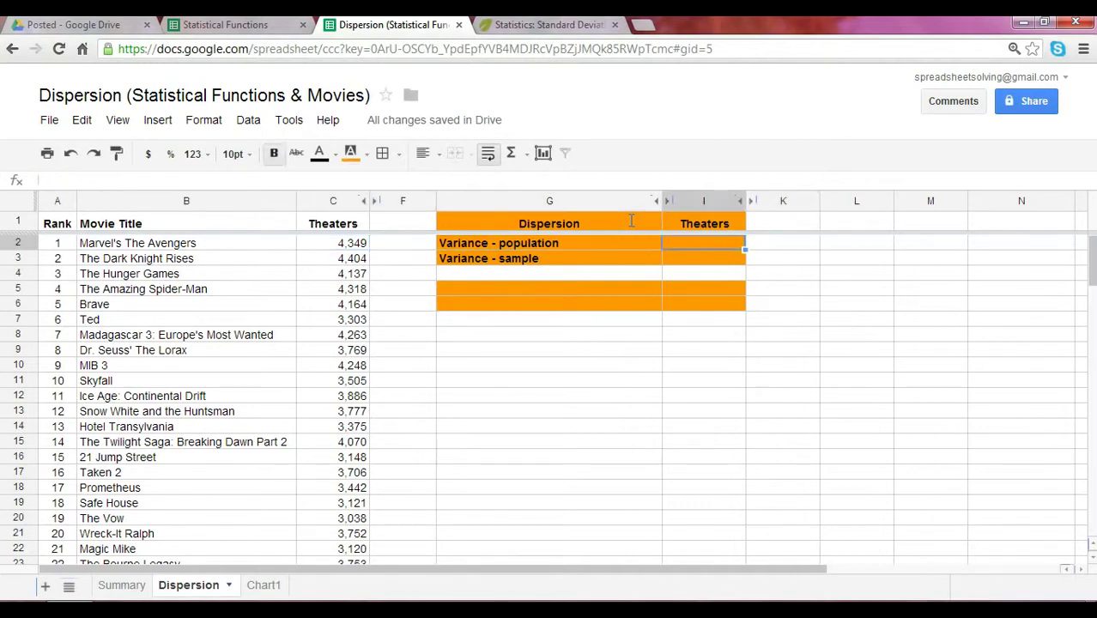
key(Left)
key(Left)
key(Left)
key(Left)
key(Right)
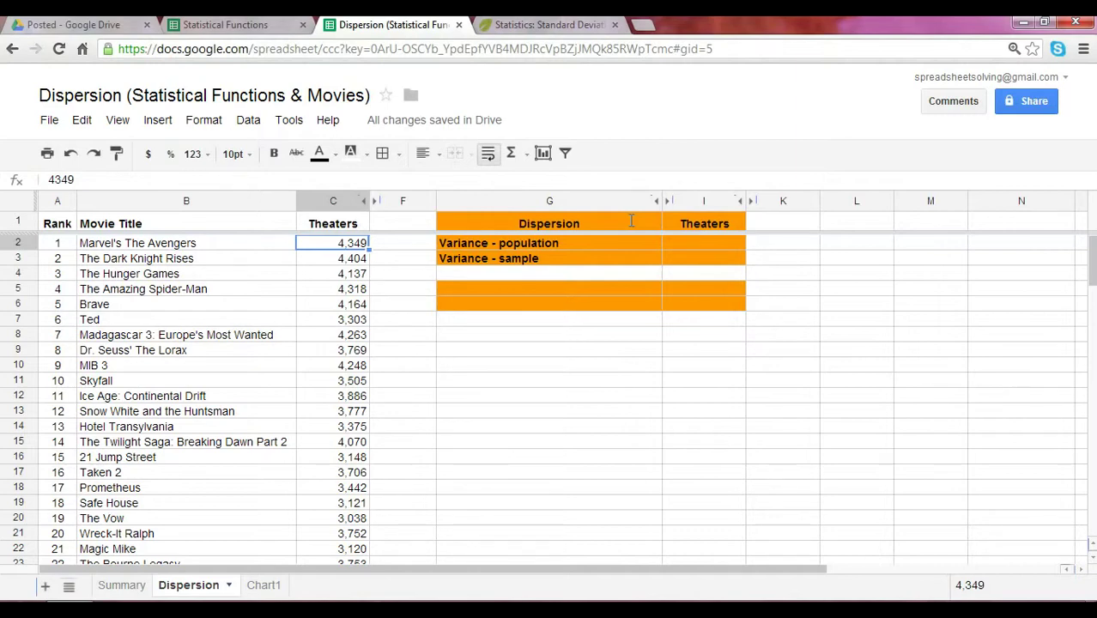
key(Right)
key(Right)
key(Right)
key(Left)
key(Left)
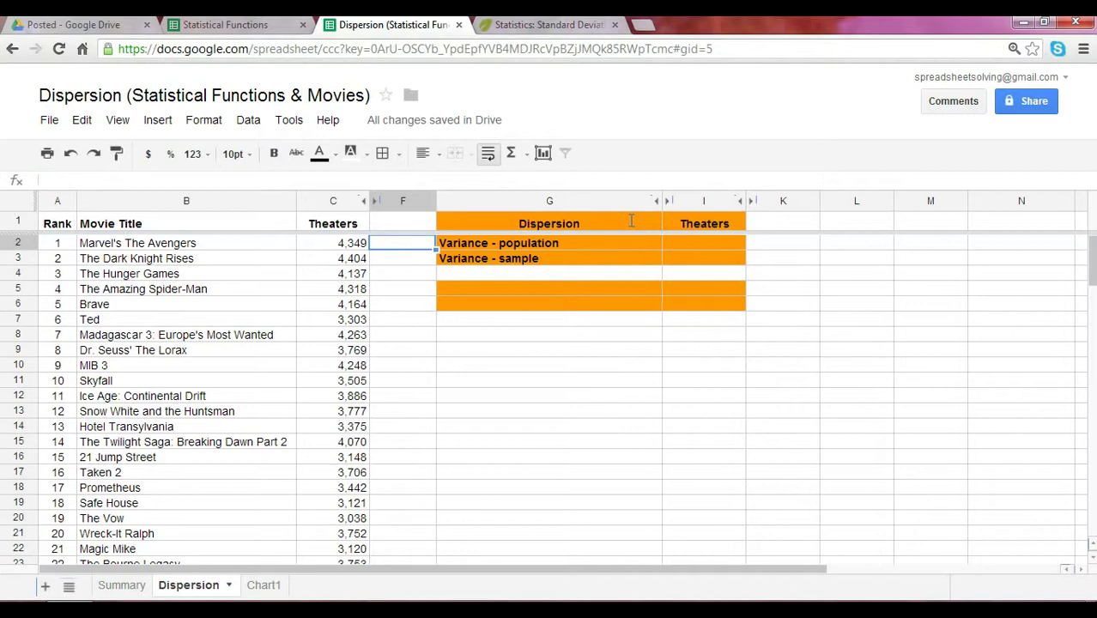
key(Left)
key(Left)
key(Left)
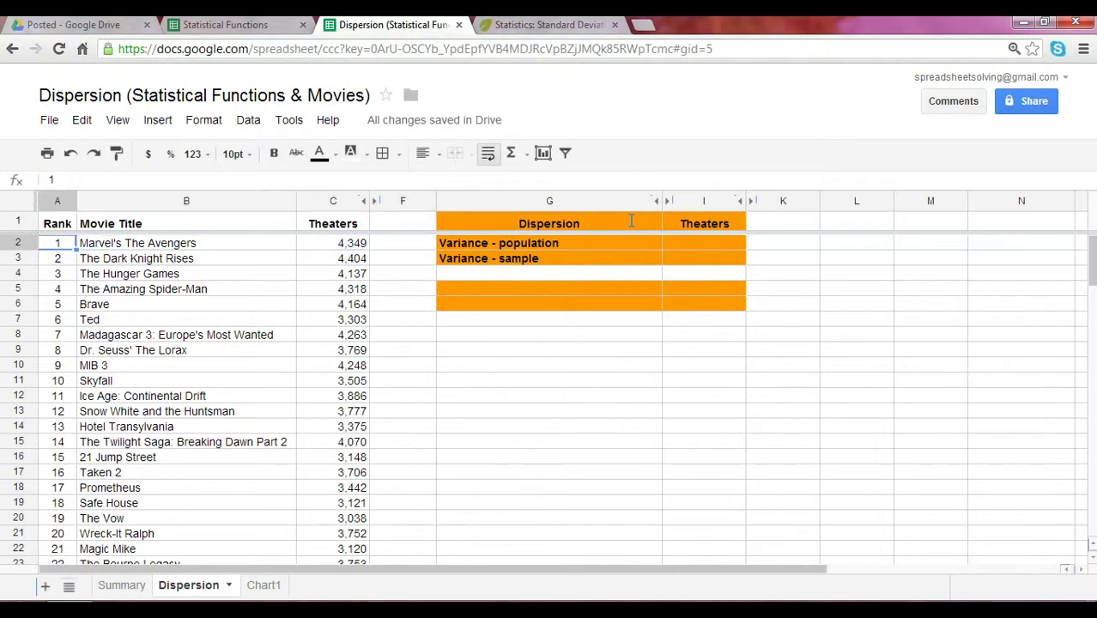
Step: Check how far the movie data extends, then return to result cell I2
key(ctrl+Down)
key(ctrl+Up)
key(Right)
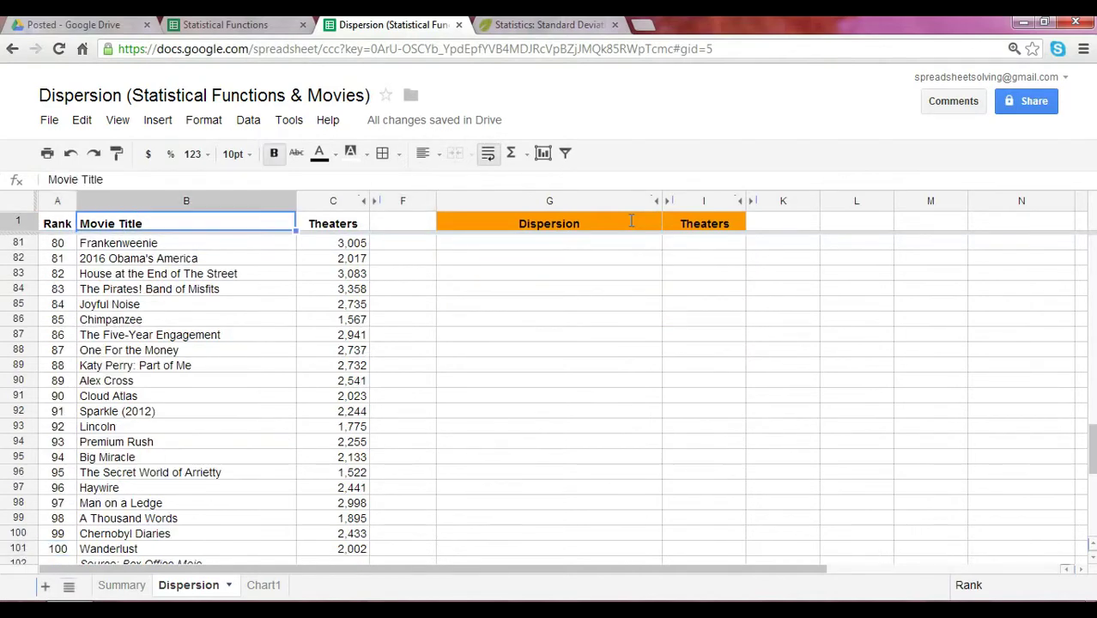
key(Down)
key(Down)
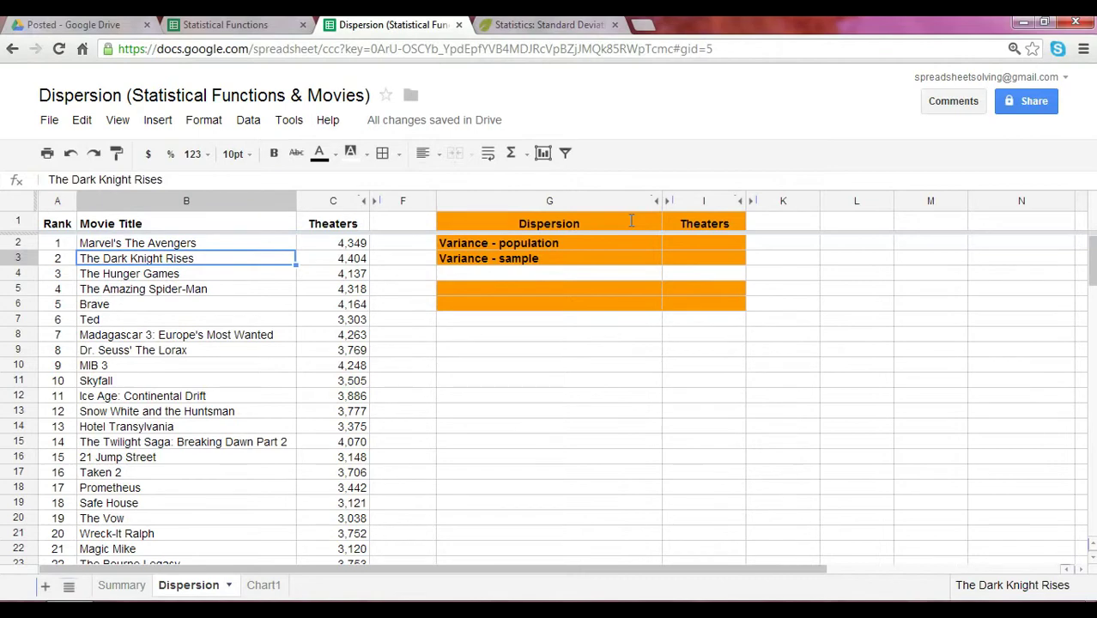
key(Right)
key(Right)
key(Right)
key(Right)
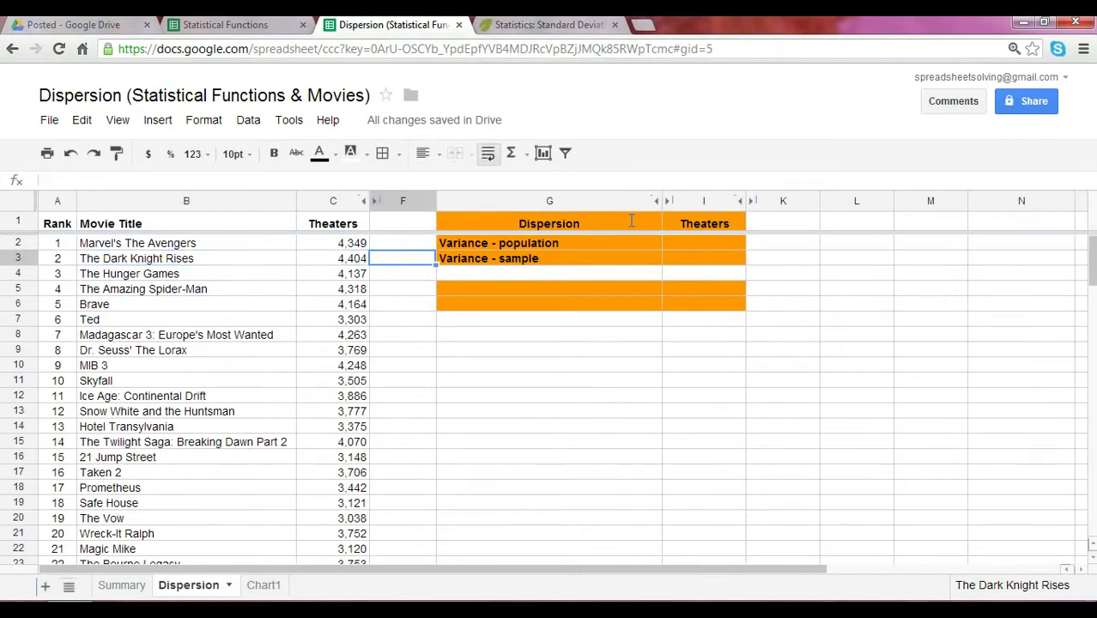
key(Up)
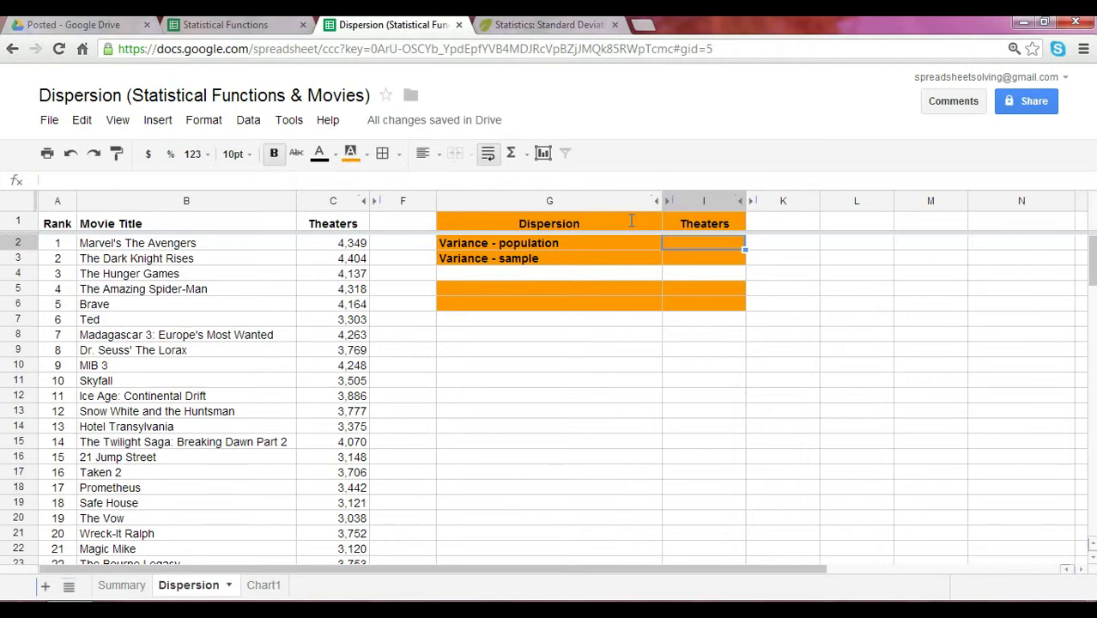
Step: Enter =VARP(C2:C101) beside Variance - population, returning 460,945
text(=V)
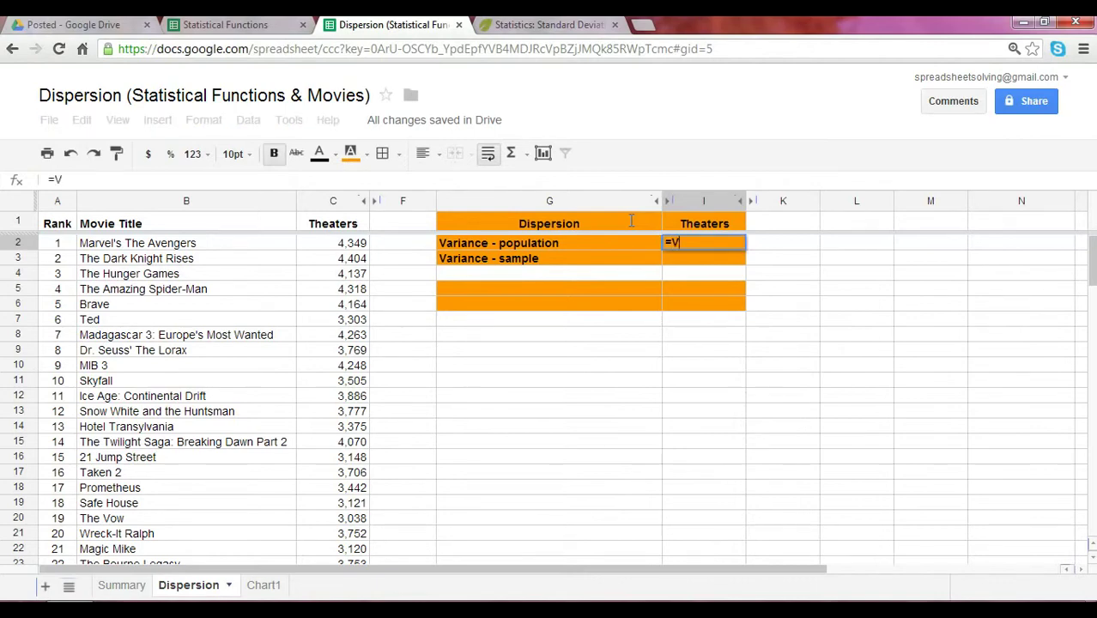
text(ARP)
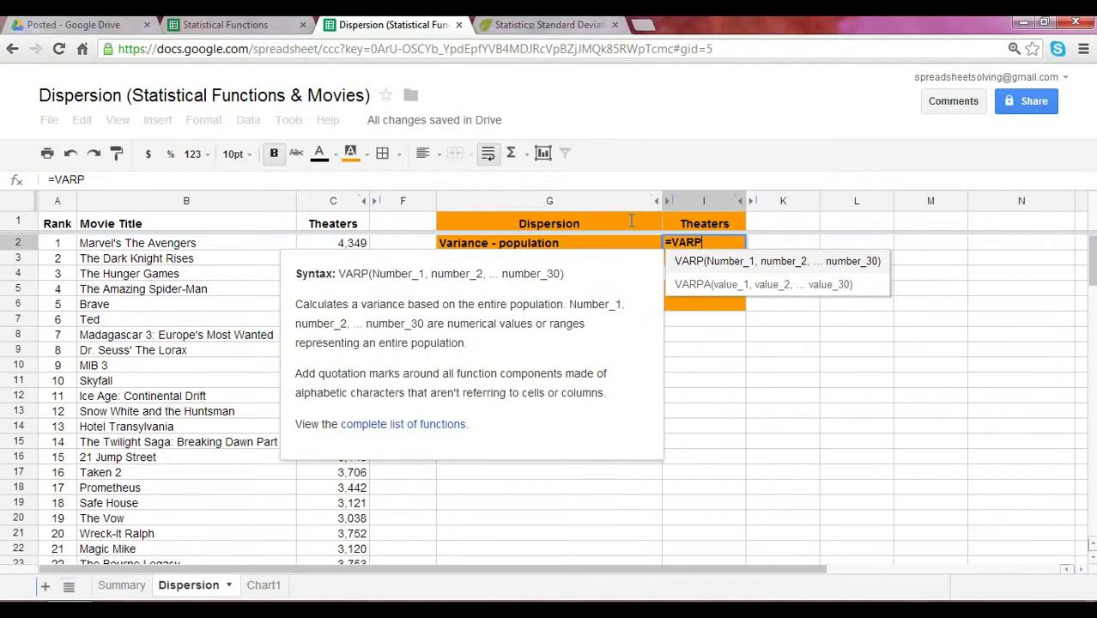
text(()
key(Left)
key(Left)
key(Left)
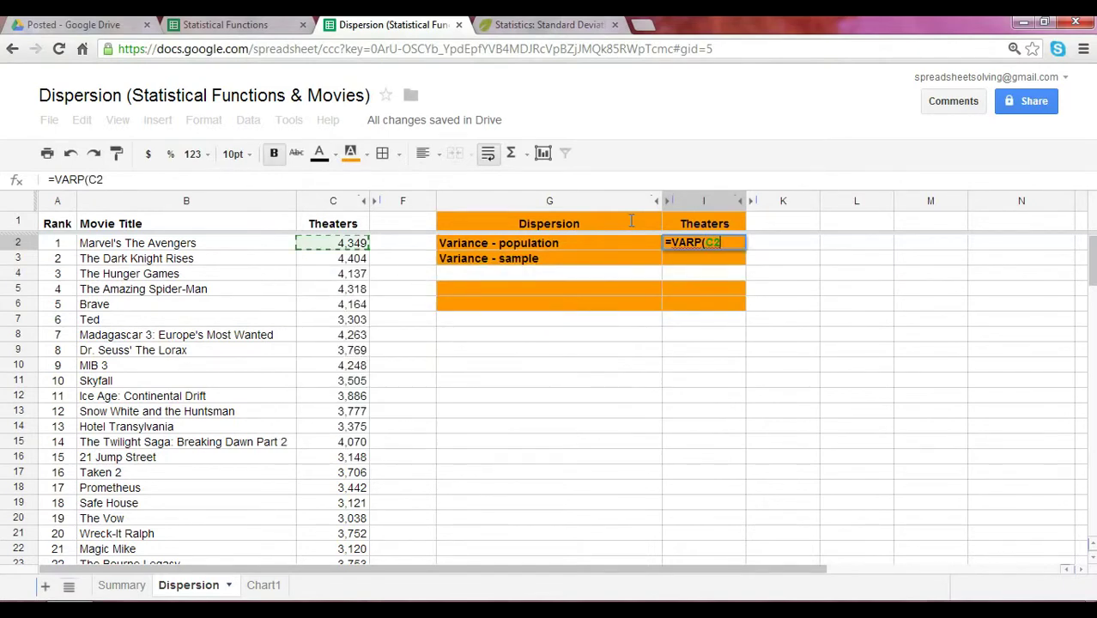
key(ctrl+shift+Down)
key(Return)
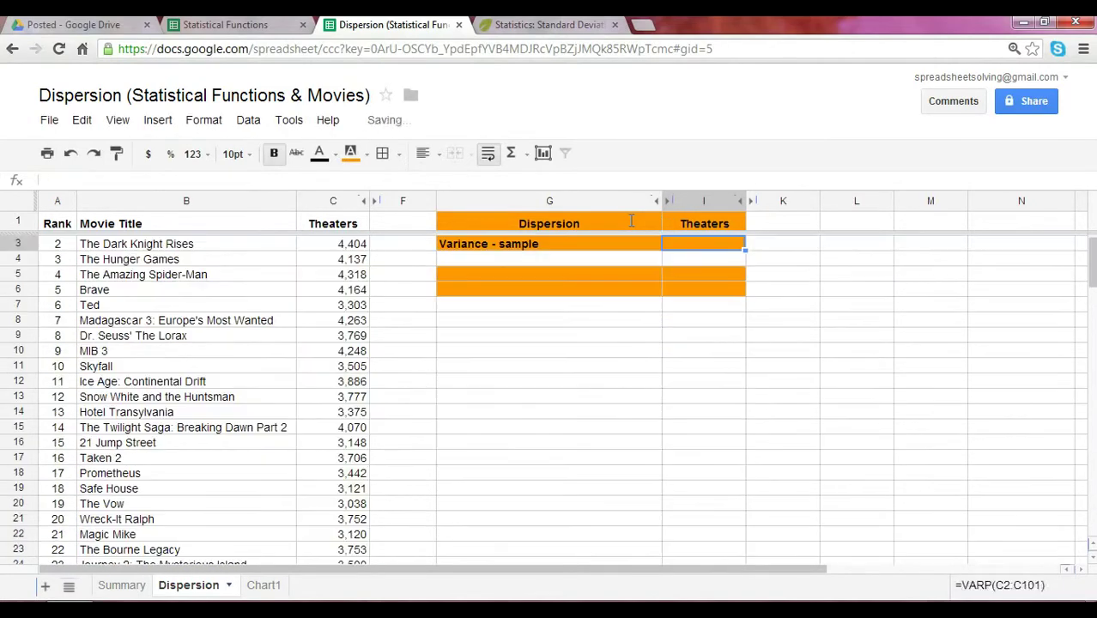
key(Up)
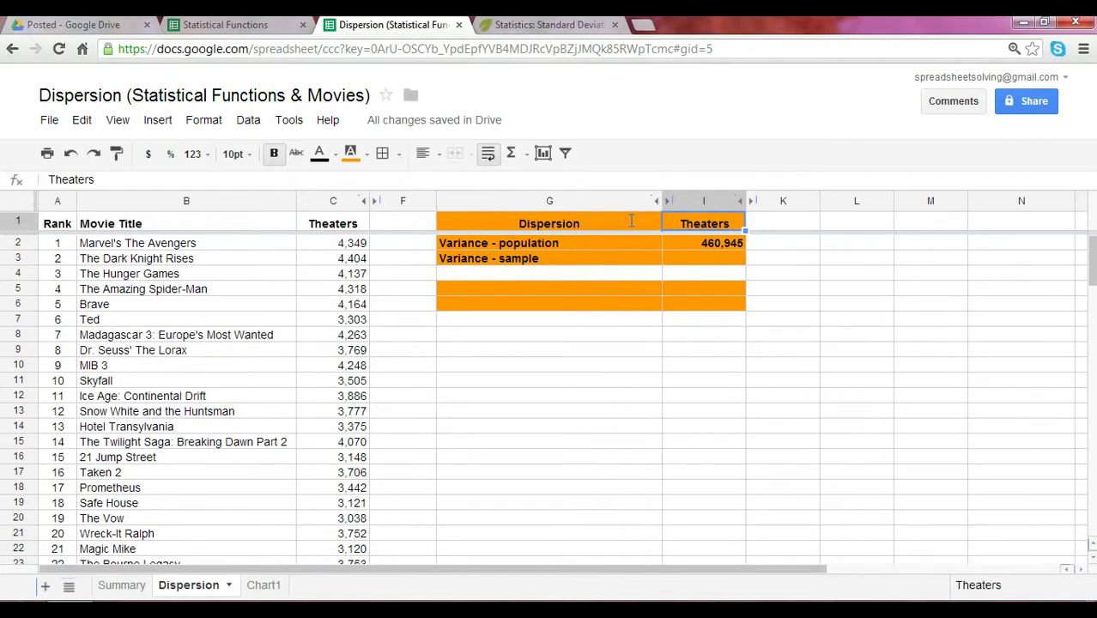
key(Down)
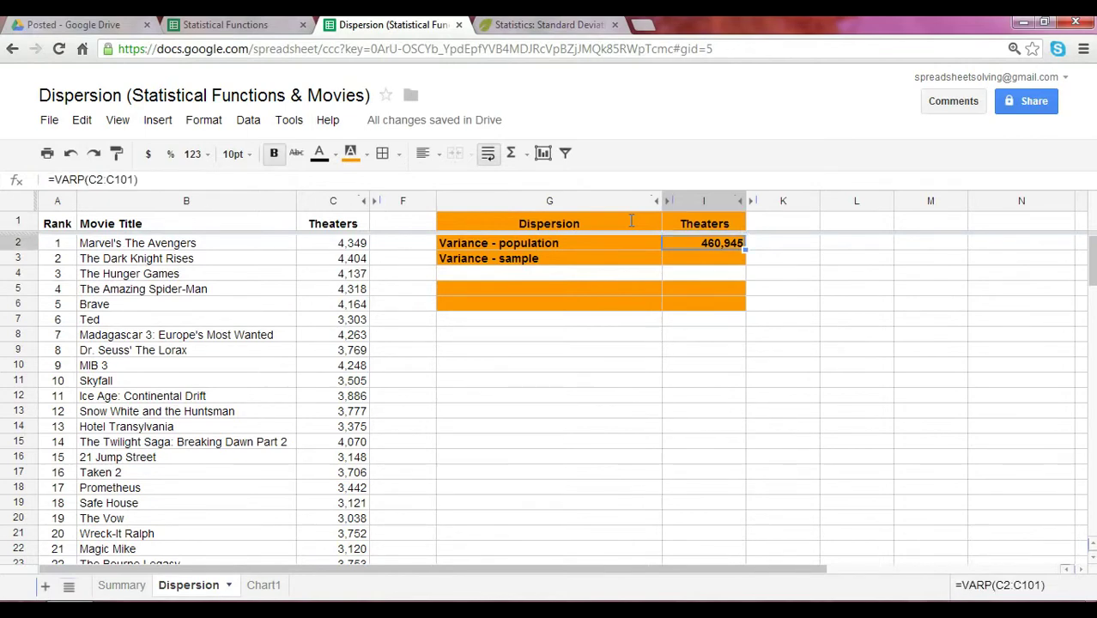
key(Left)
key(Left)
key(Left)
key(Left)
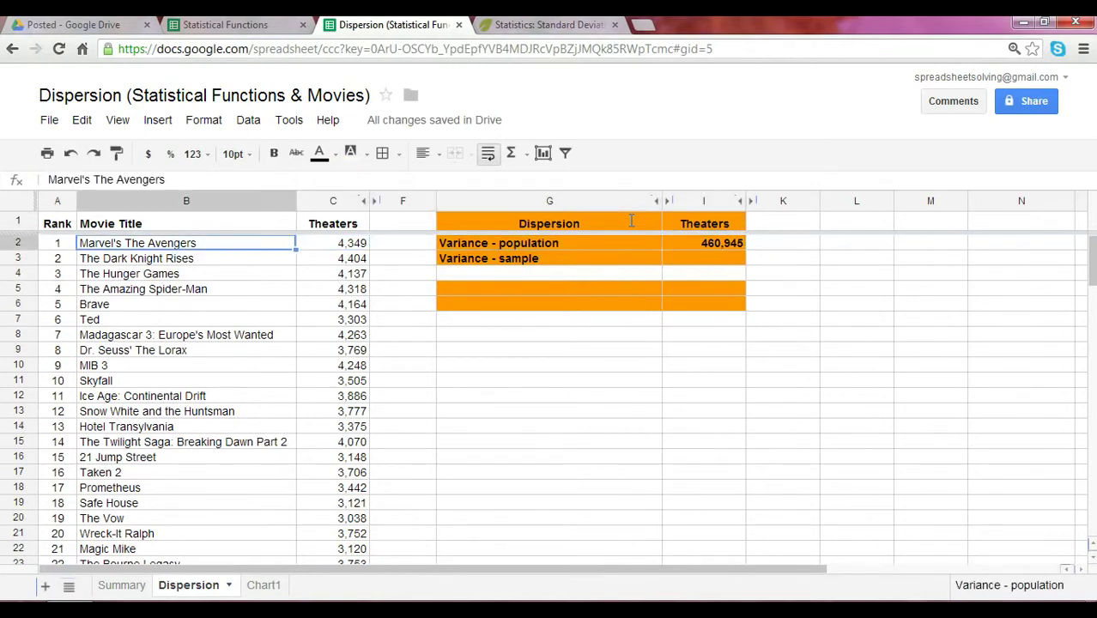
Step: Check the movie data range and move to I3 beside Variance - sample
key(ctrl+Down)
key(ctrl+Up)
key(Down)
key(Down)
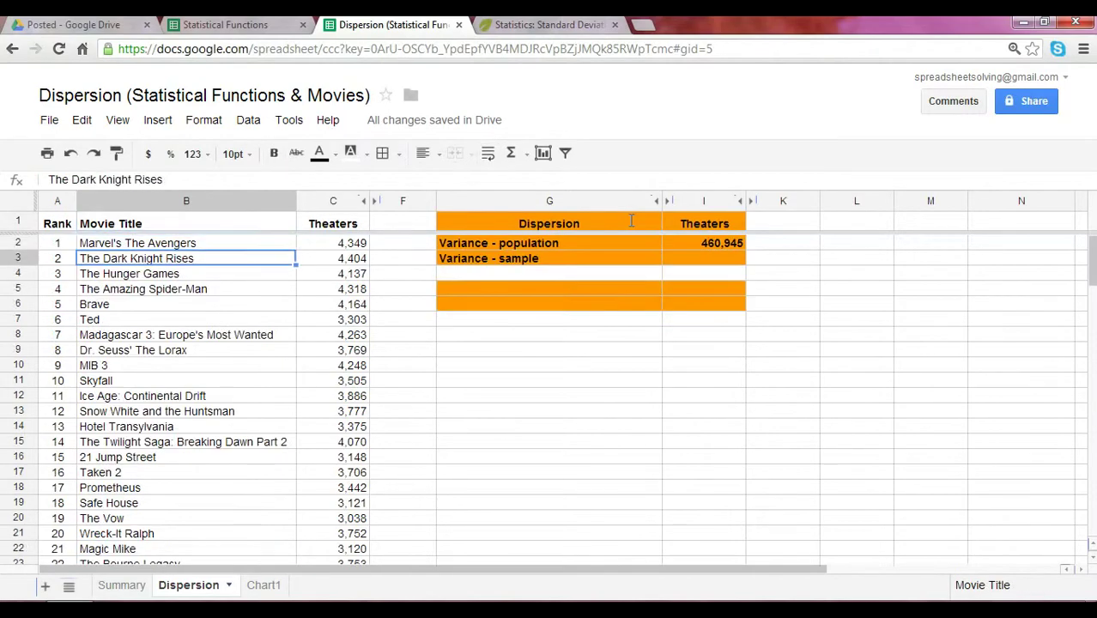
key(Up)
key(Right)
key(Right)
key(Right)
key(Right)
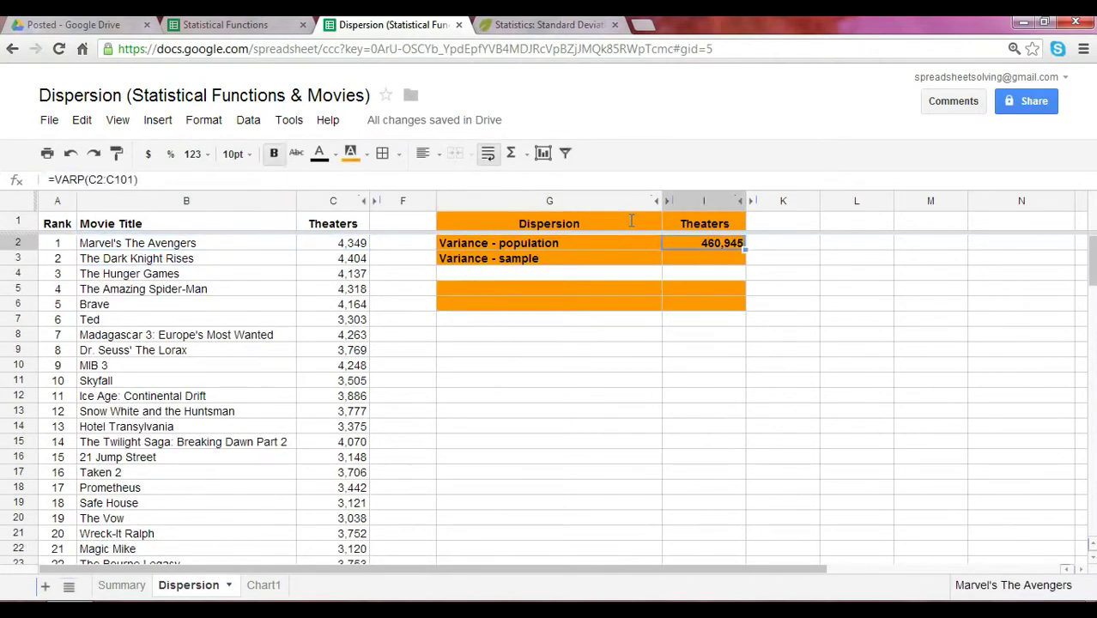
key(Down)
Step: Enter =VAR(C2:C101) in I3, returning the sample variance 465,601
text(=VAR()
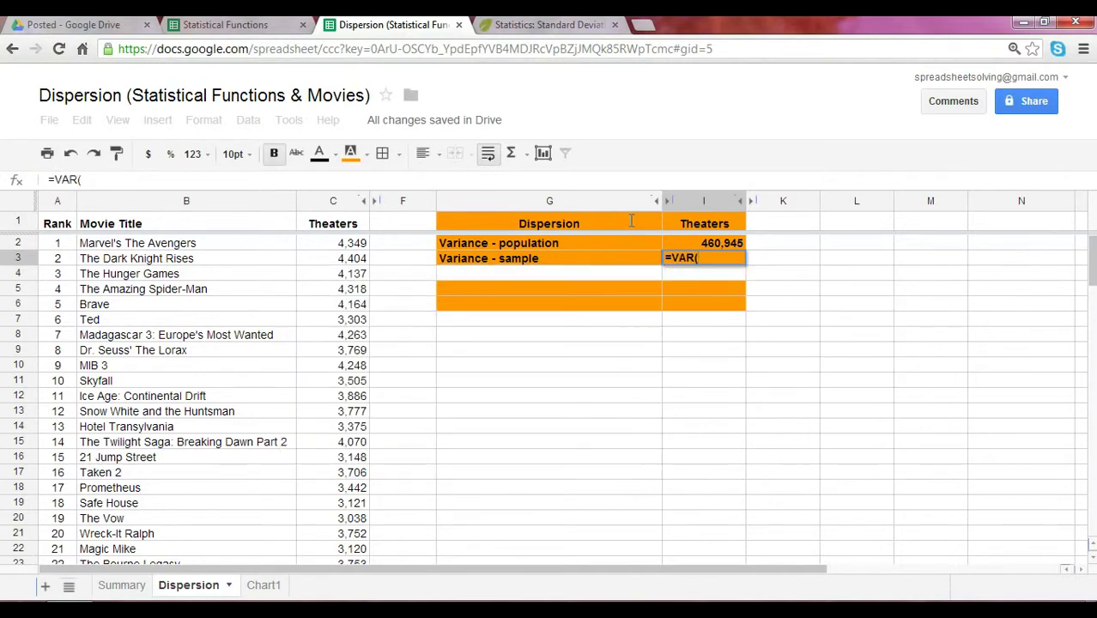
key(Left)
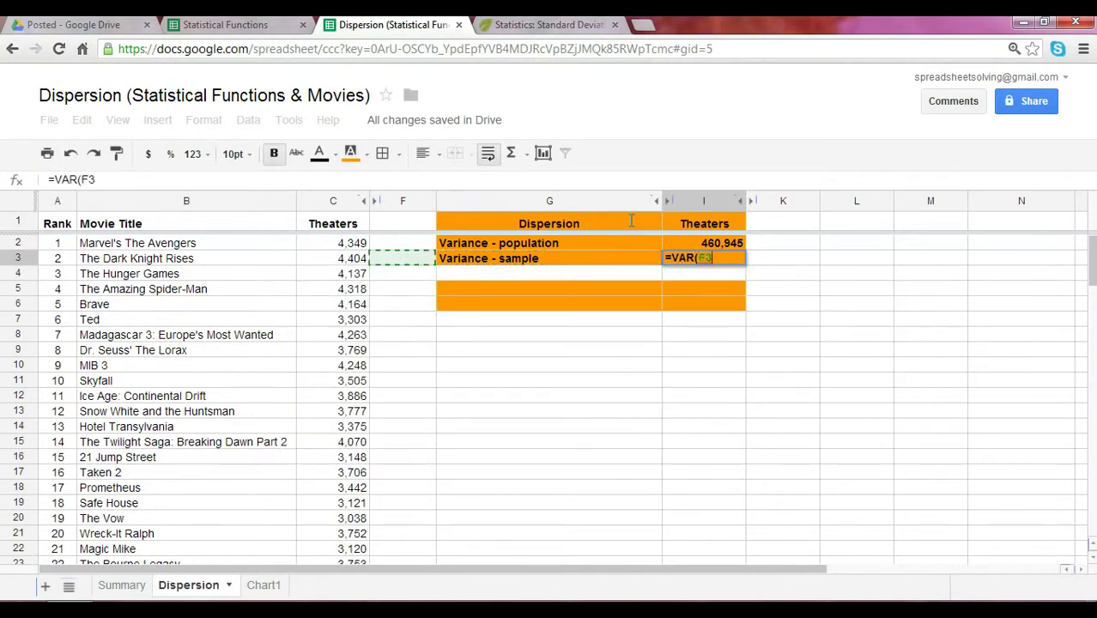
key(Left)
key(Up)
key(ctrl+shift+Down)
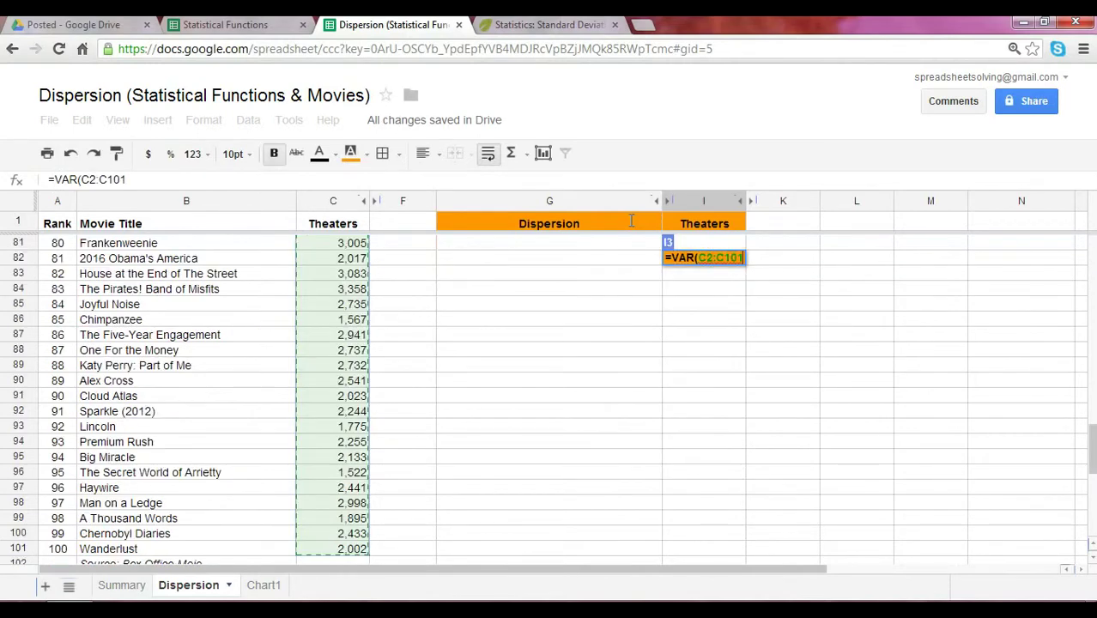
text())
key(Return)
key(Up)
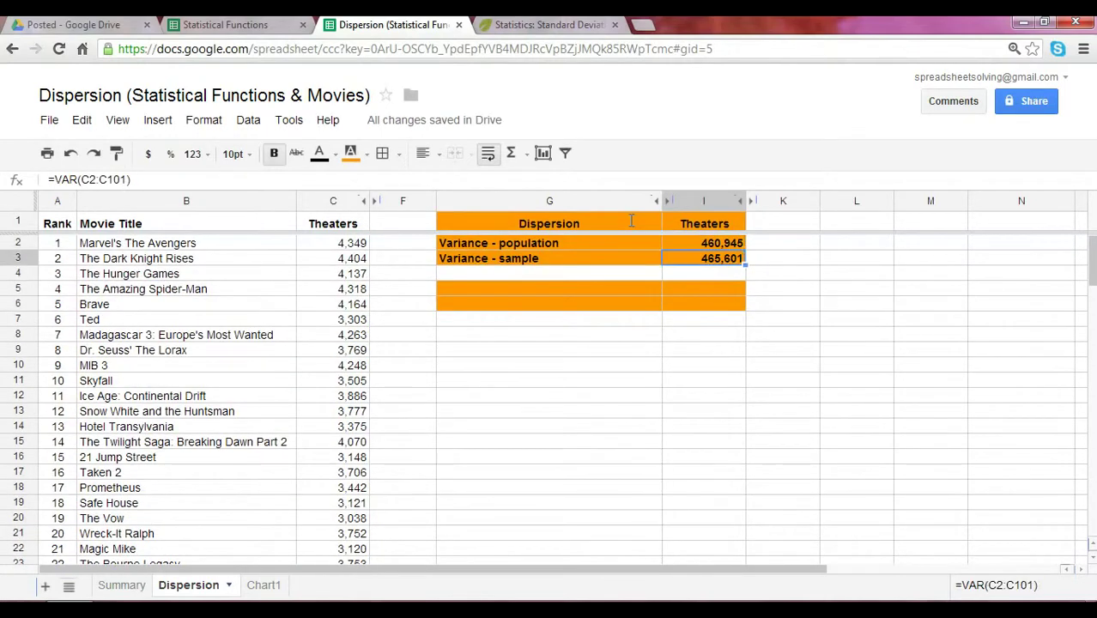
key(Left)
key(Left)
key(Down)
key(Right)
key(Down)
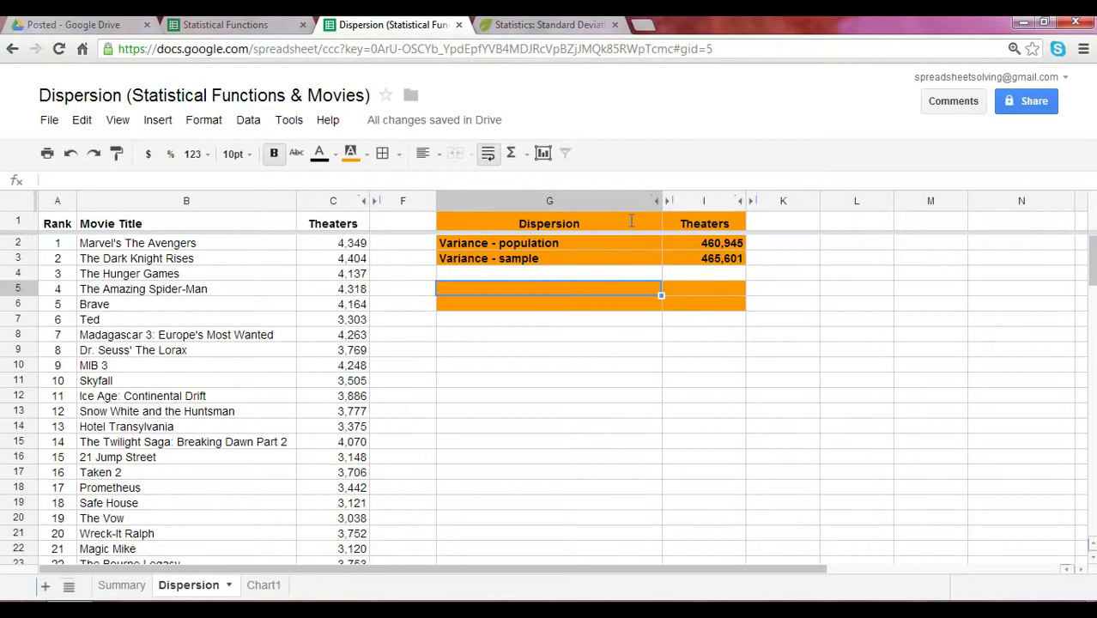
Step: Label G5 'Standard Deviation - population' and G6 'Standard Deviation - sample'
text(Std)
key(BackSpace)
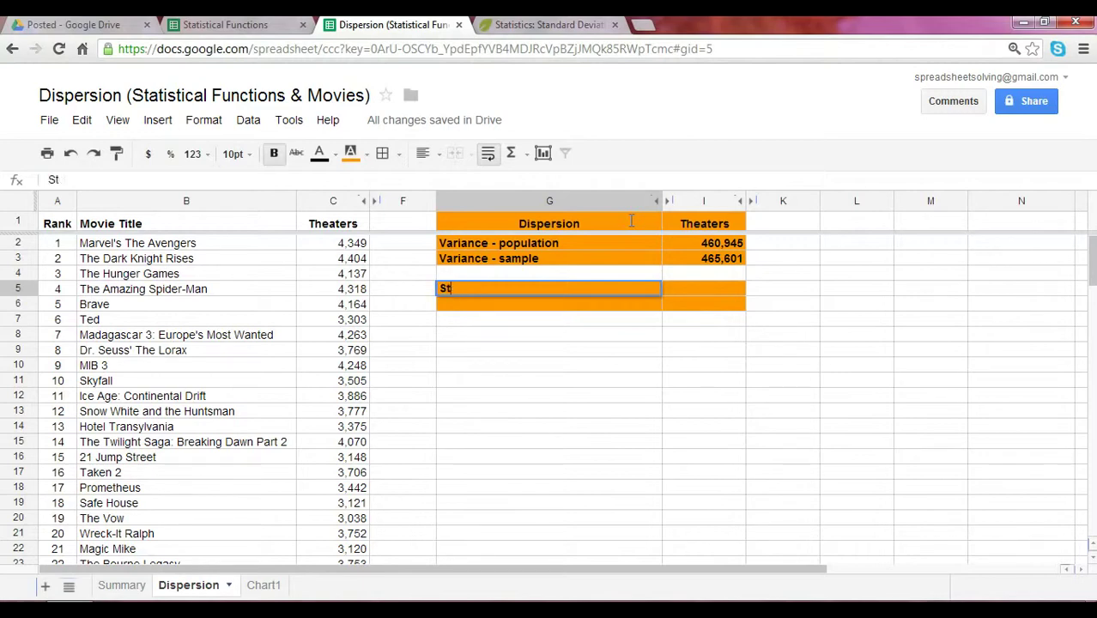
text(andard Deviati)
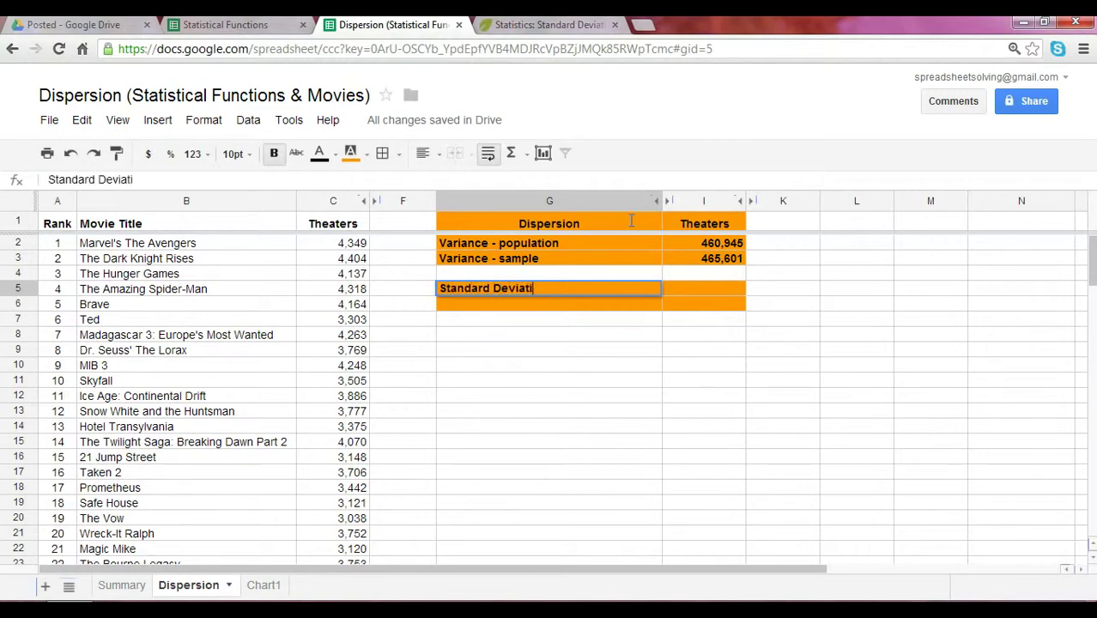
text(on - population)
key(Return)
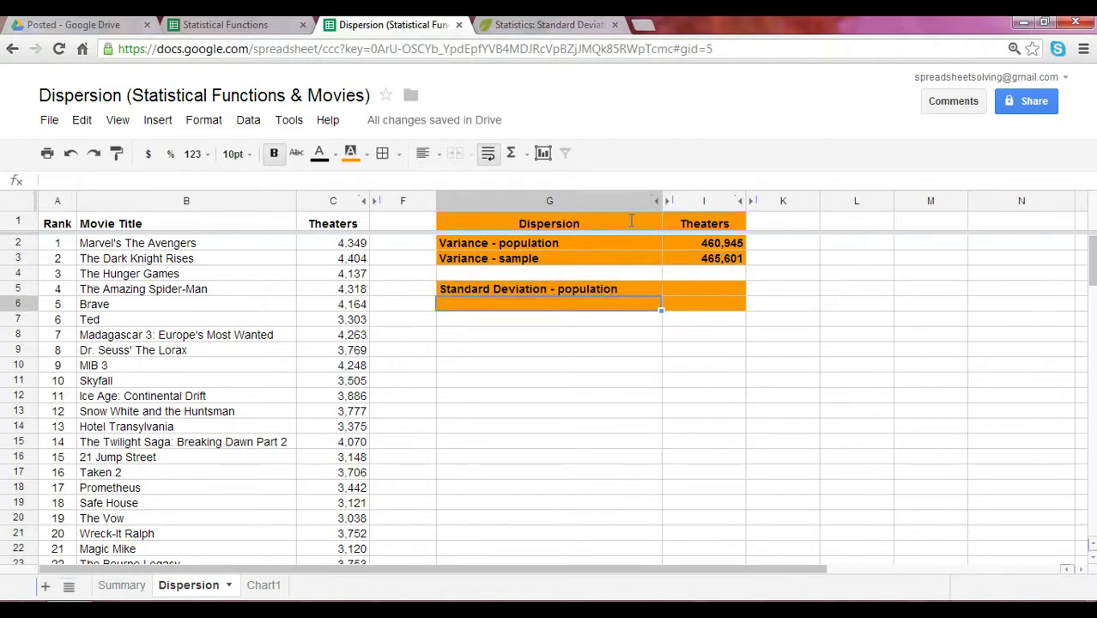
text(St)
key(Return)
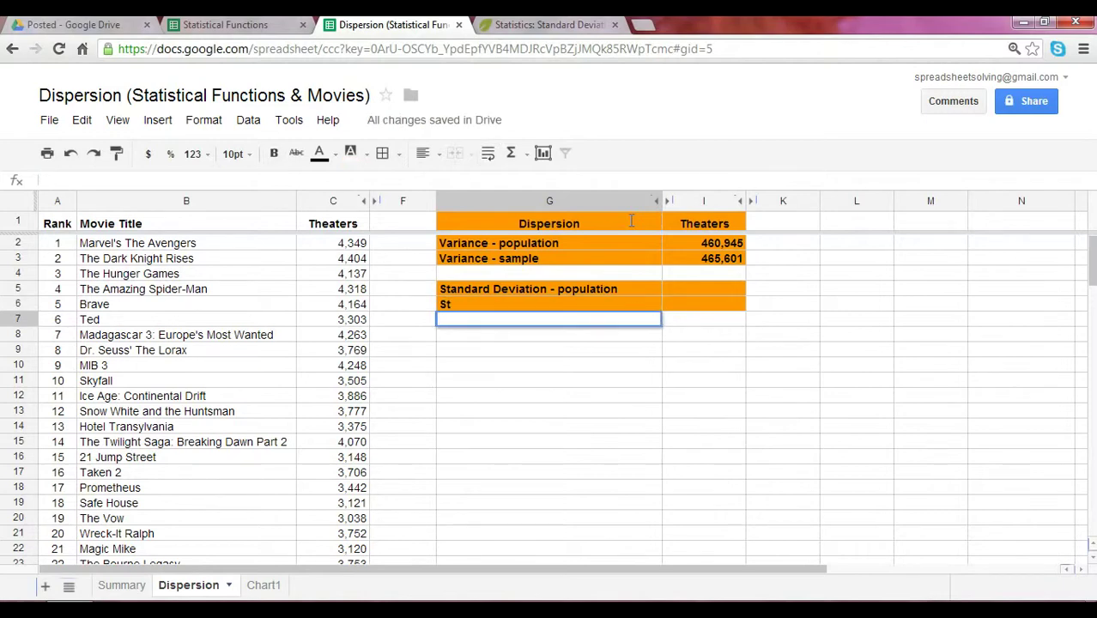
key(Up)
text(Sta)
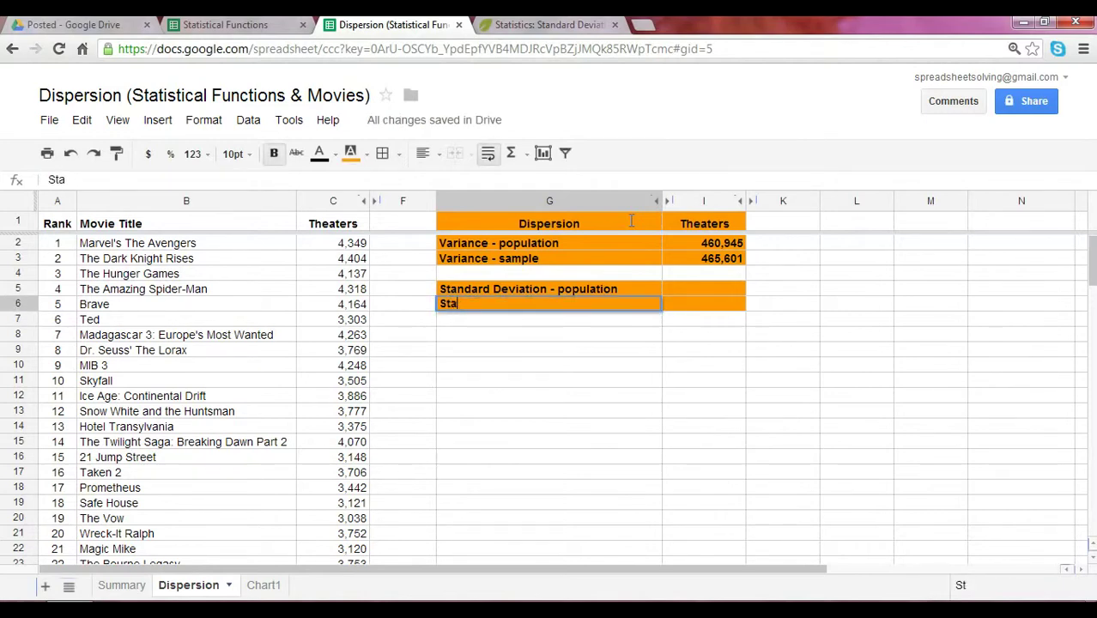
text(ndard Devia)
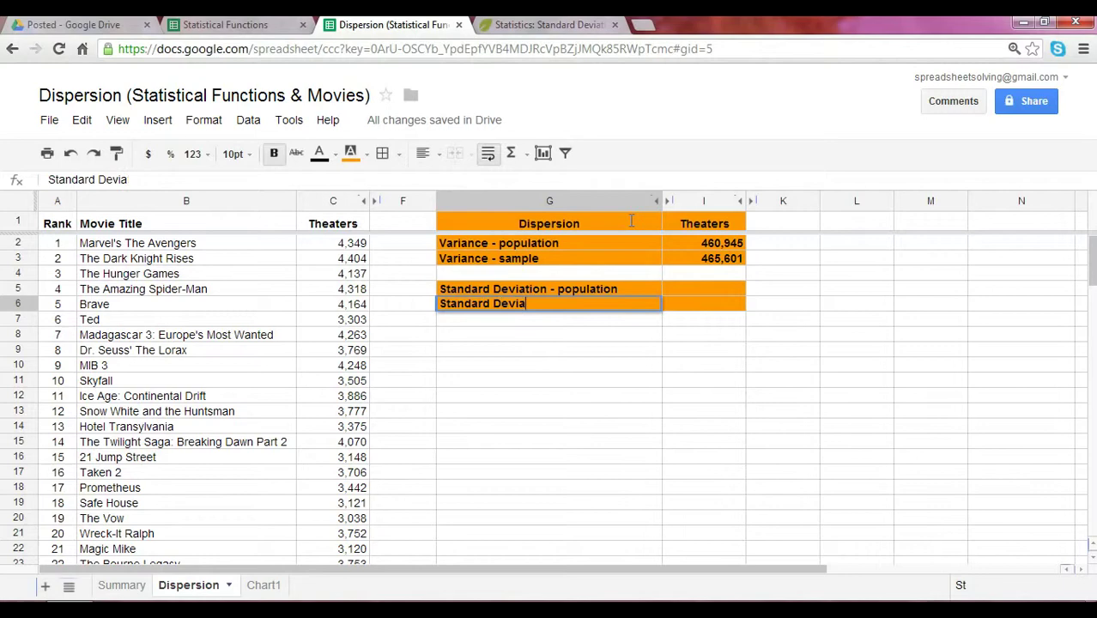
text(tion - sample)
key(Return)
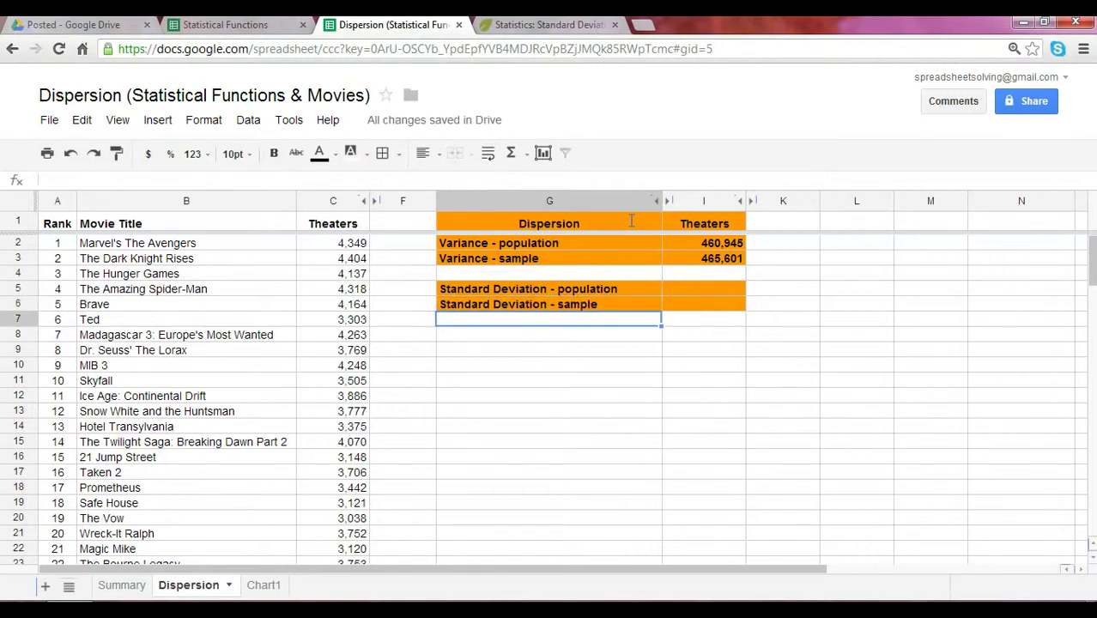
key(Up)
key(Up)
key(Right)
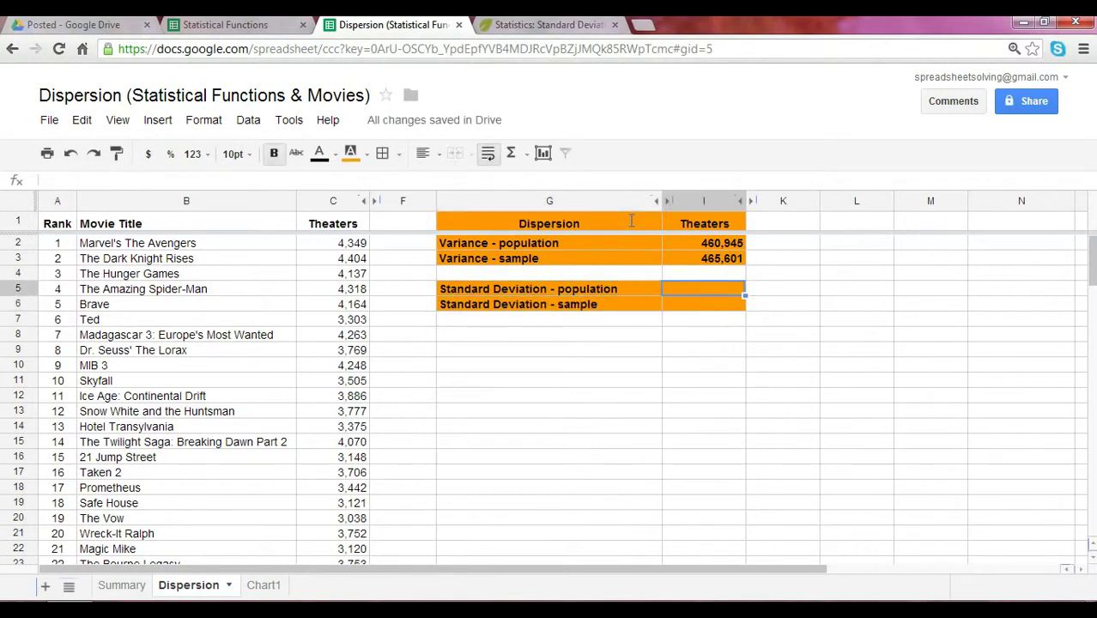
Step: Enter =STDEVP(C2:C101) in I5, giving the population standard deviation 679
text(=S)
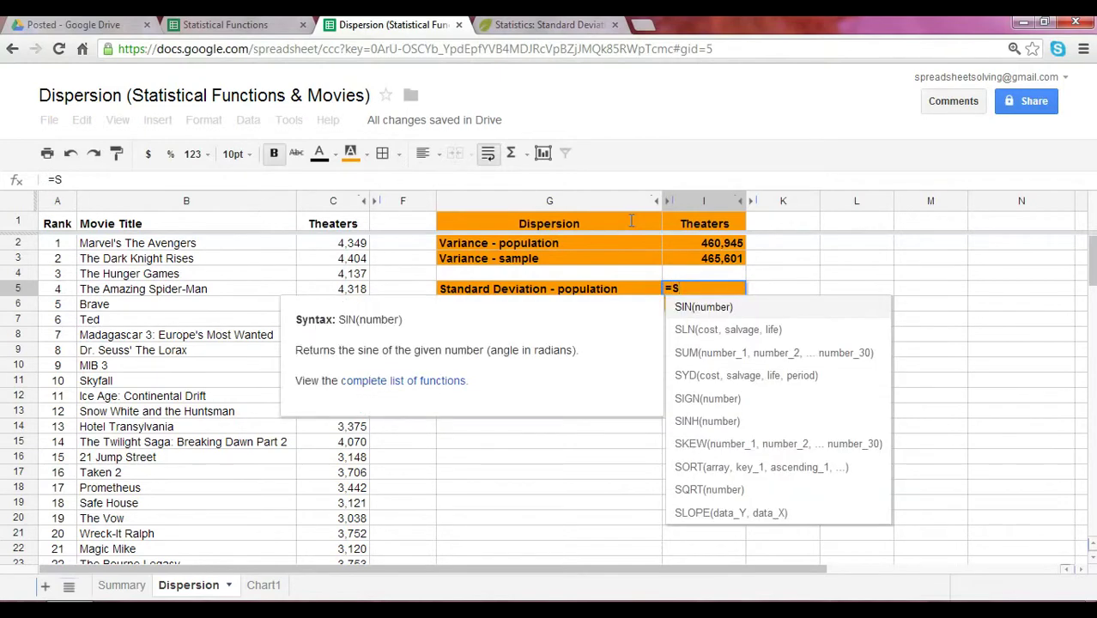
text(tdevp)
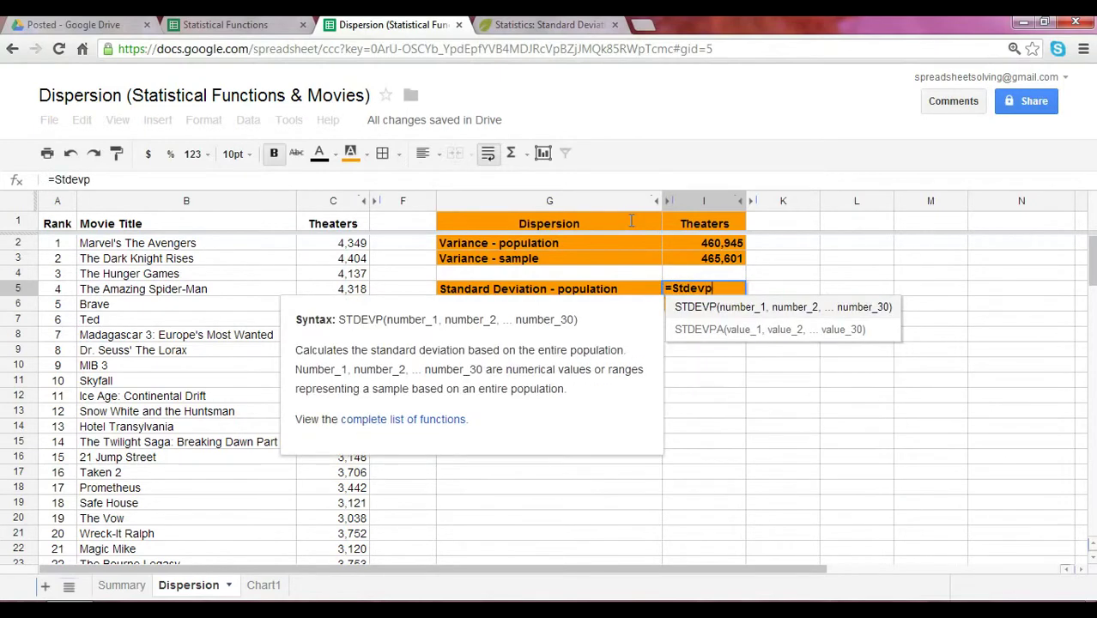
text(()
key(Left)
key(Left)
key(Left)
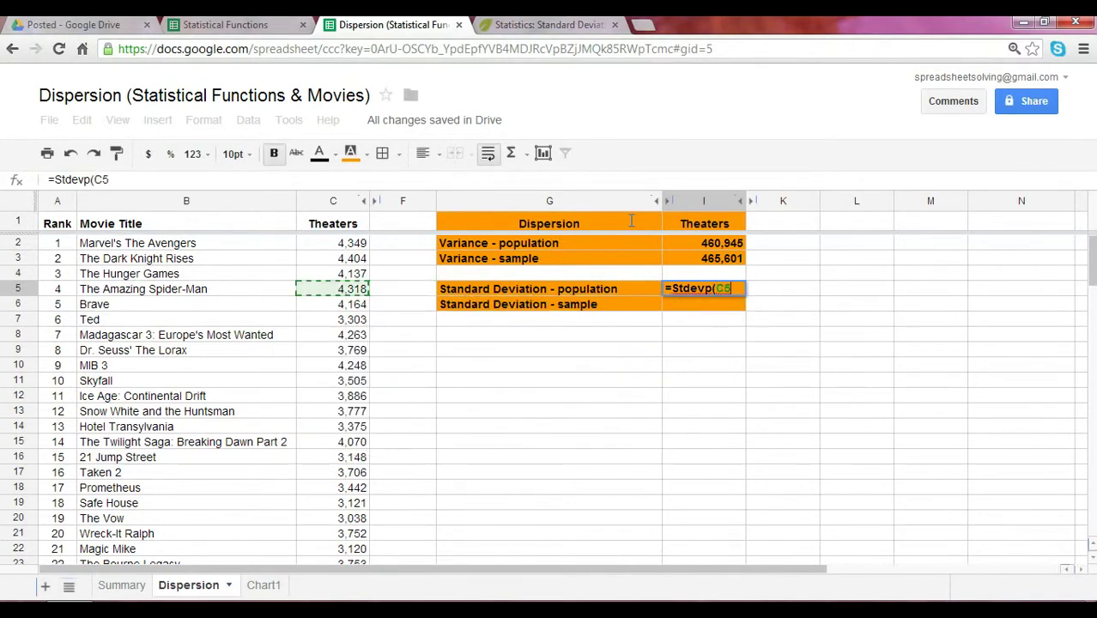
key(Up)
key(Up)
key(Up)
key(Up)
key(Down)
key(ctrl+shift+Down)
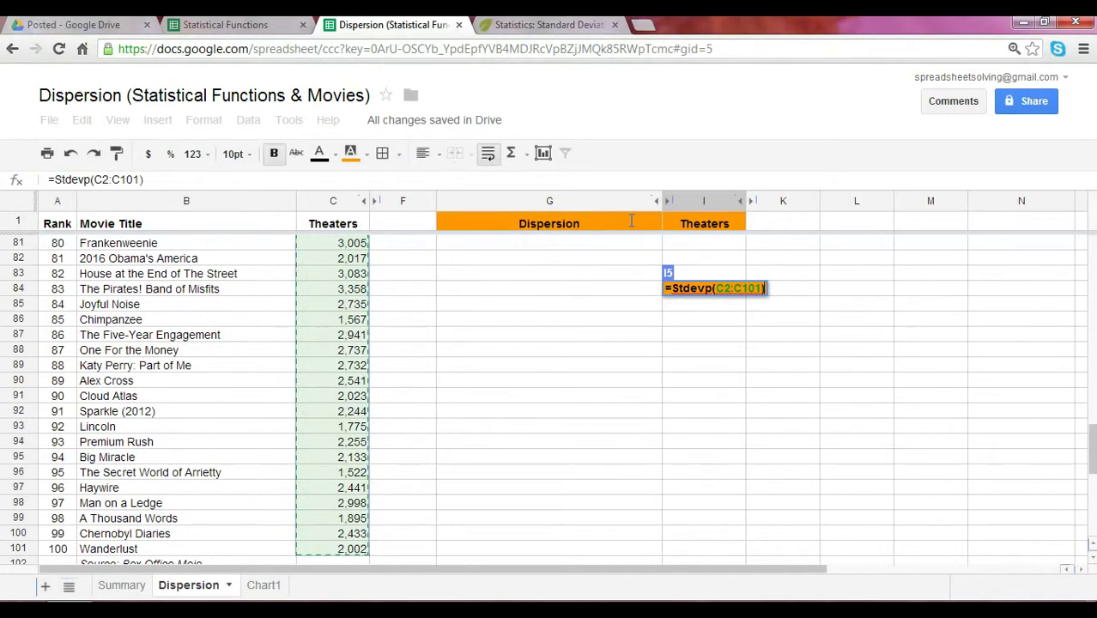
key(Return)
Step: Enter =STDEV(C2:C101) in I6, giving the sample standard deviation 682
text(=)
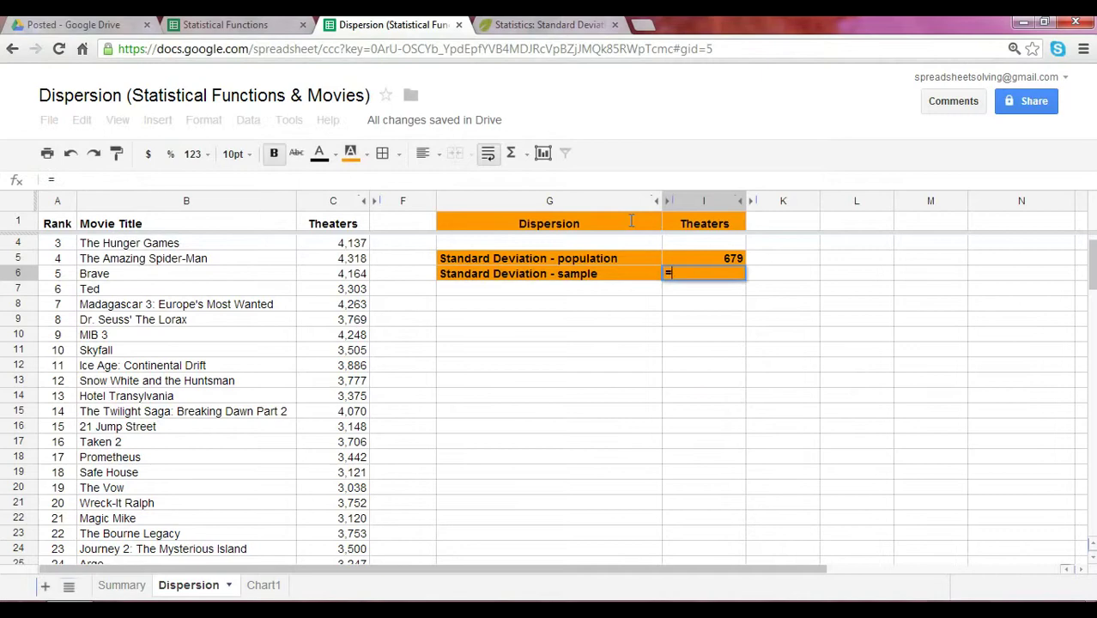
text(stdev()
key(Left)
key(Left)
key(Left)
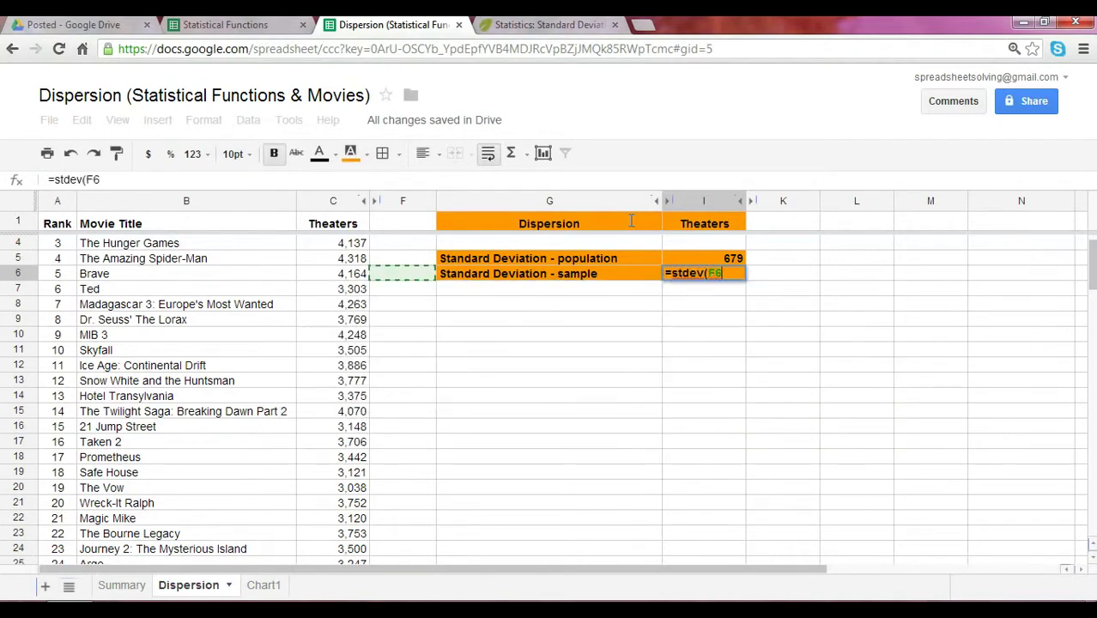
key(ctrl+Up)
key(Down)
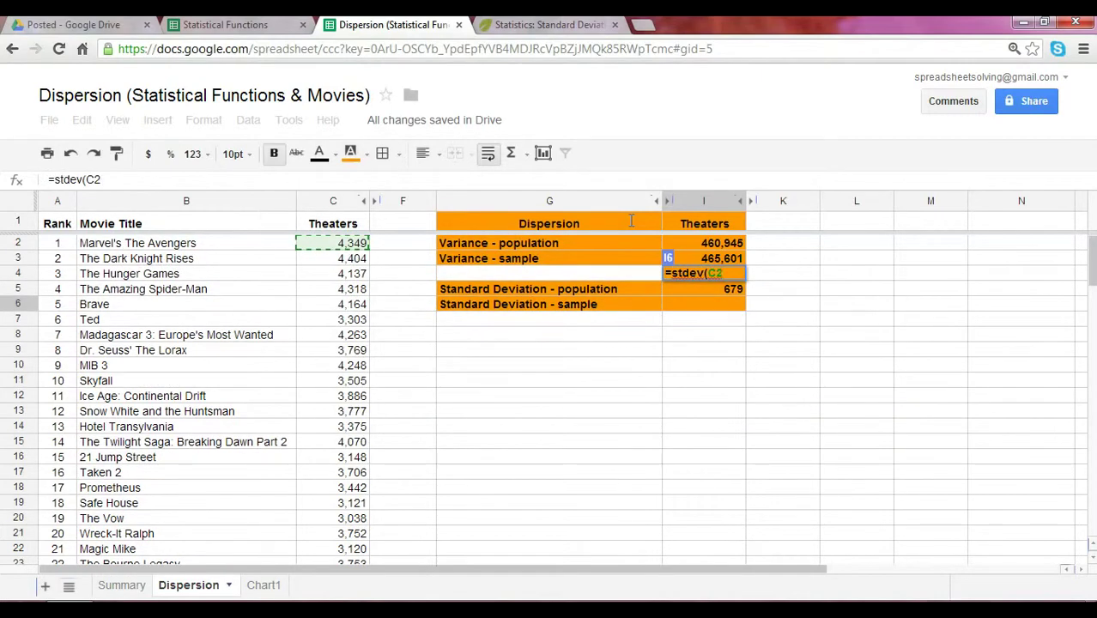
key(ctrl+shift+Down)
key(Return)
key(Up)
key(Up)
key(Up)
key(Up)
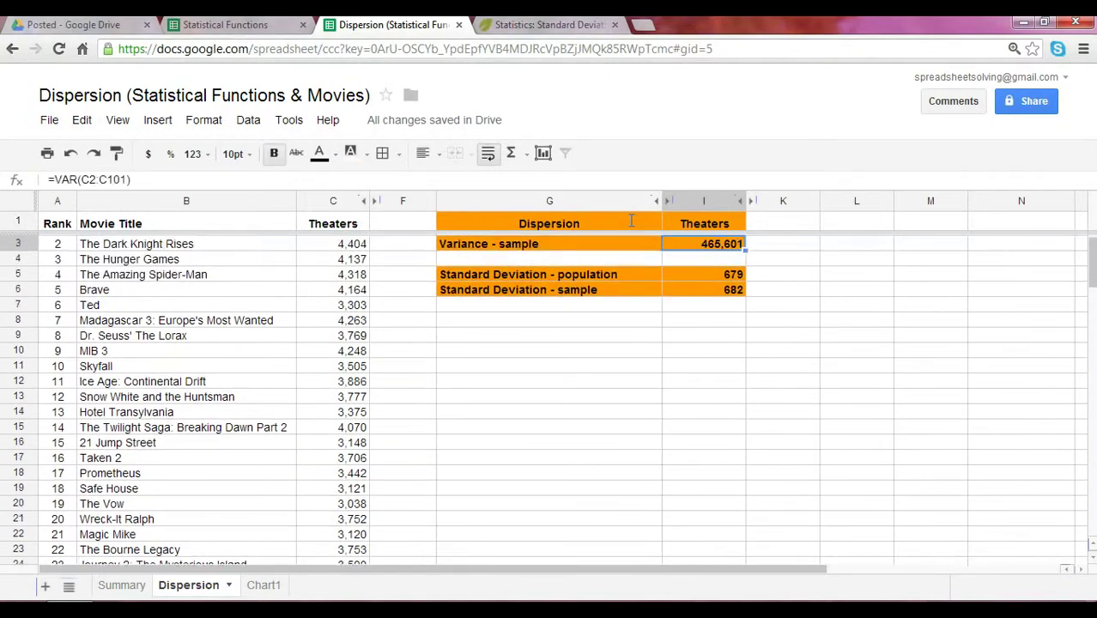
key(Up)
key(Up)
key(Down)
key(Down)
key(Down)
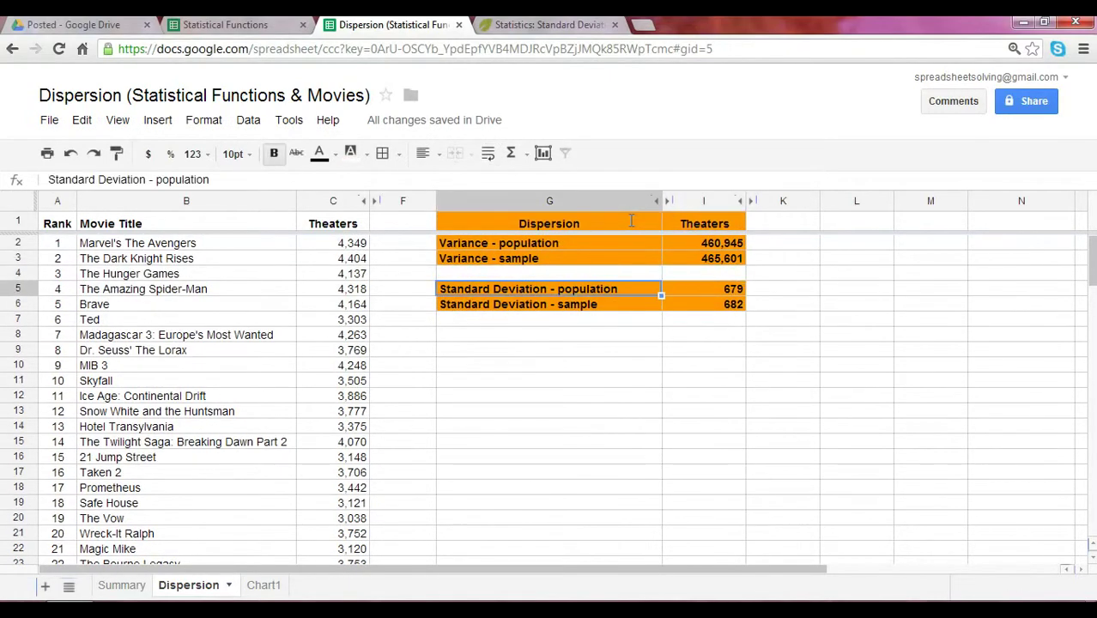
Step: Enter =sqrt(I2) in I8 and confirm its 679 matches the STDEVP result in I5
key(Down)
key(Down)
key(Down)
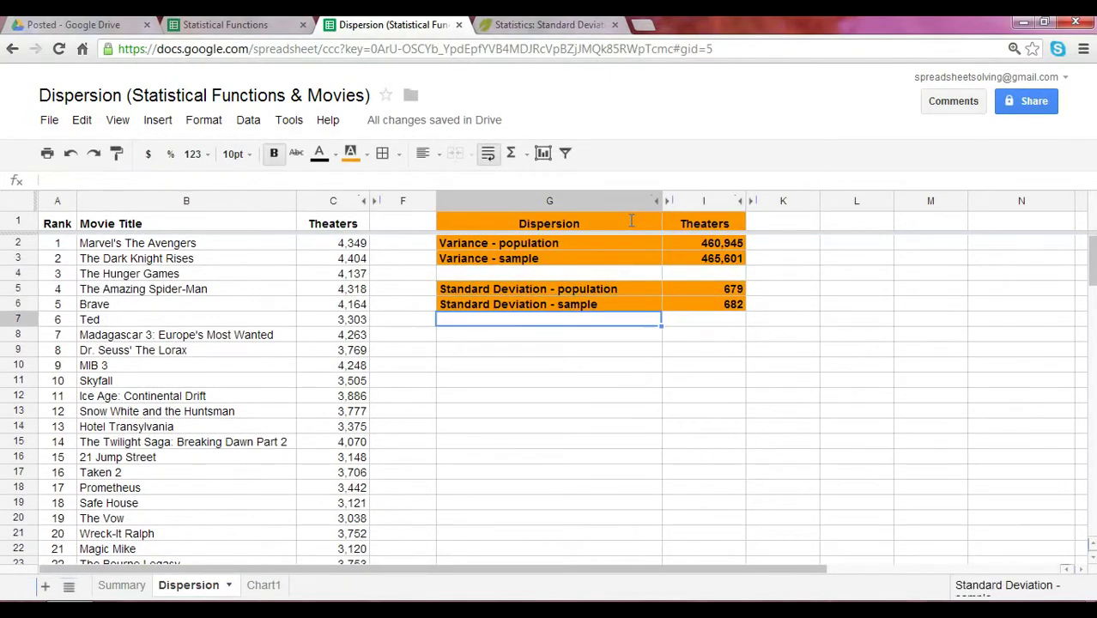
key(Up)
key(Up)
key(Up)
key(Up)
key(Up)
key(Up)
key(Right)
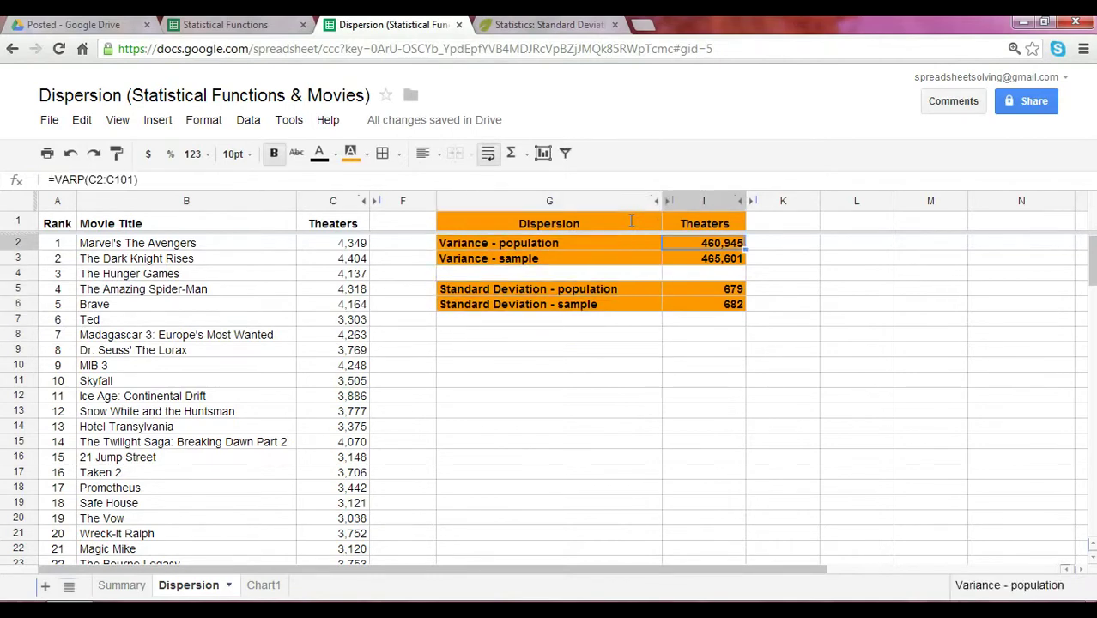
key(Down)
key(Down)
key(Down)
key(Down)
key(Down)
key(Down)
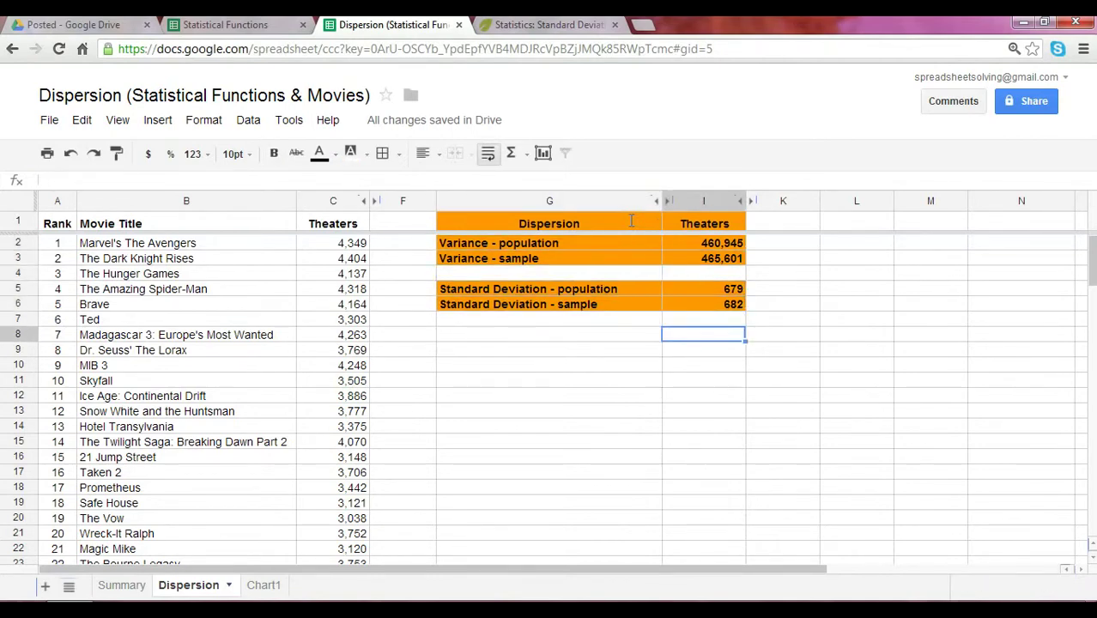
text(=)
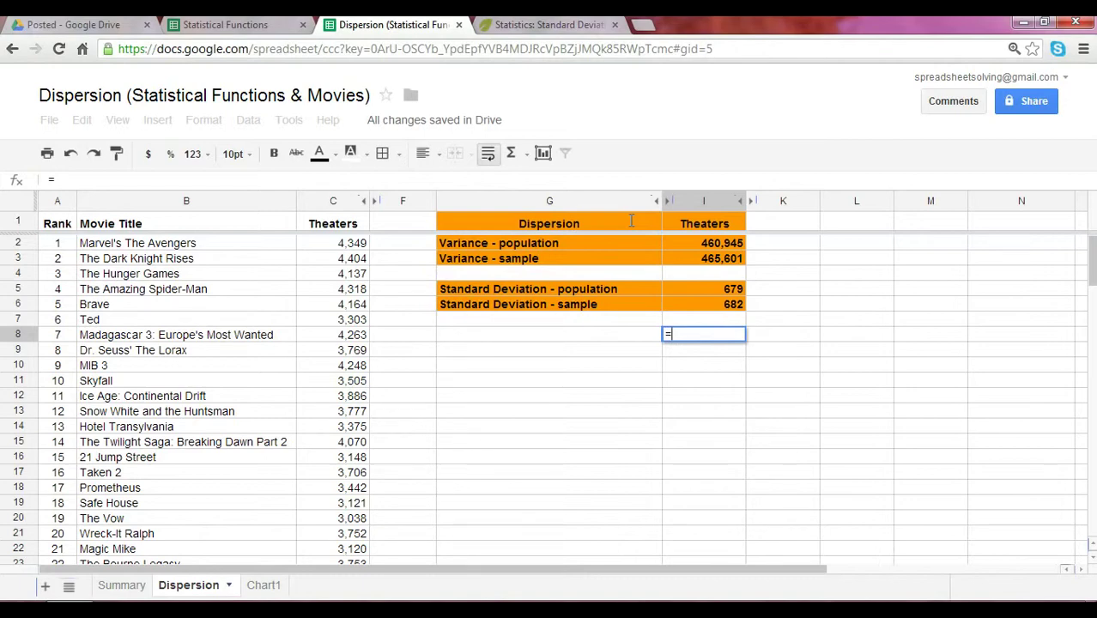
text(sqrt()
key(Up)
key(Up)
key(Up)
key(Up)
key(Up)
key(Up)
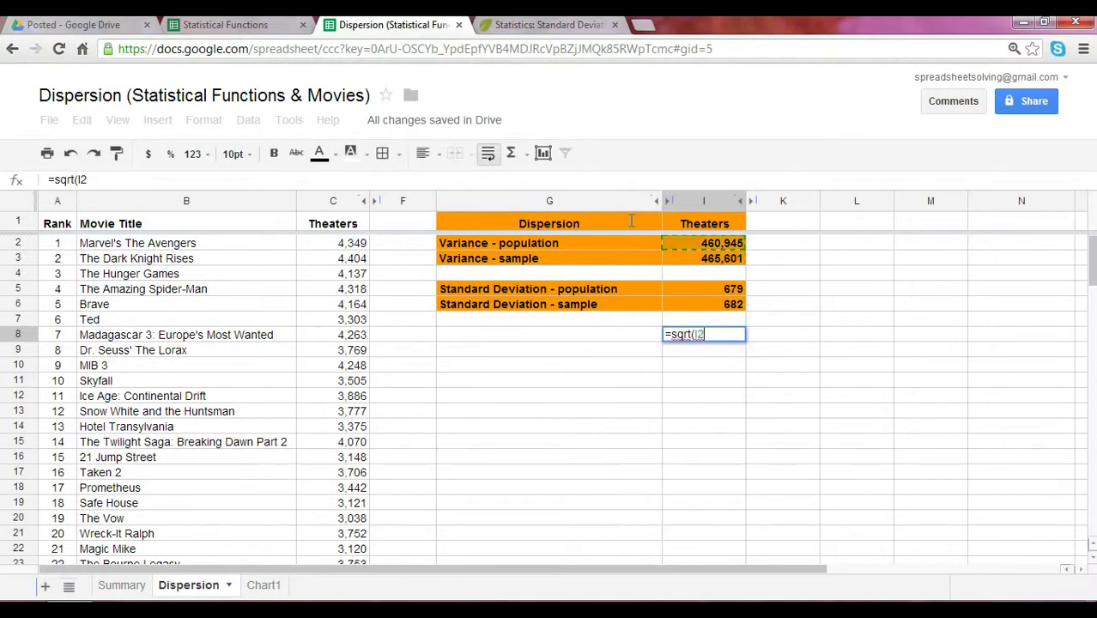
text())
key(Return)
click(739, 291)
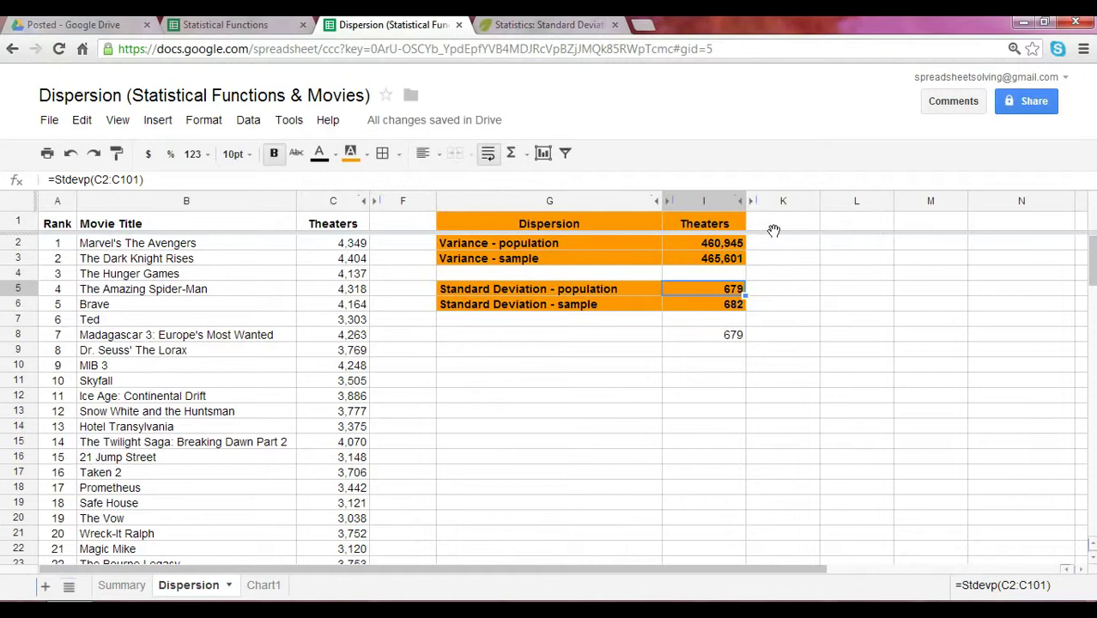
Step: Unhide column J to show the Function Name column: VARP, VAR, STDEVP, STDEV
click(754, 203)
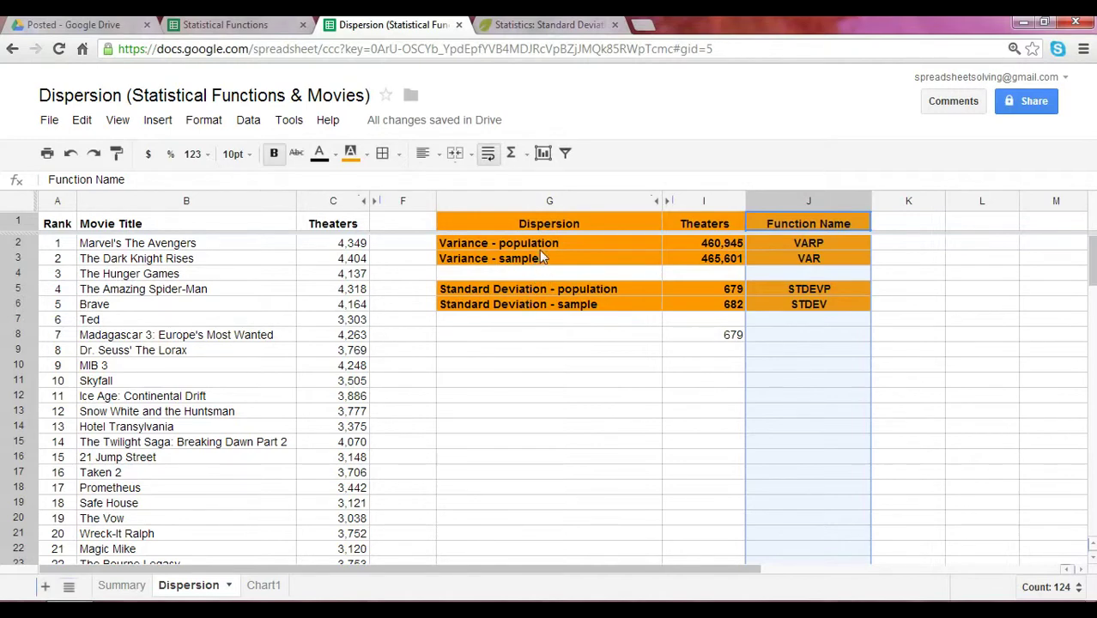
click(547, 245)
click(551, 259)
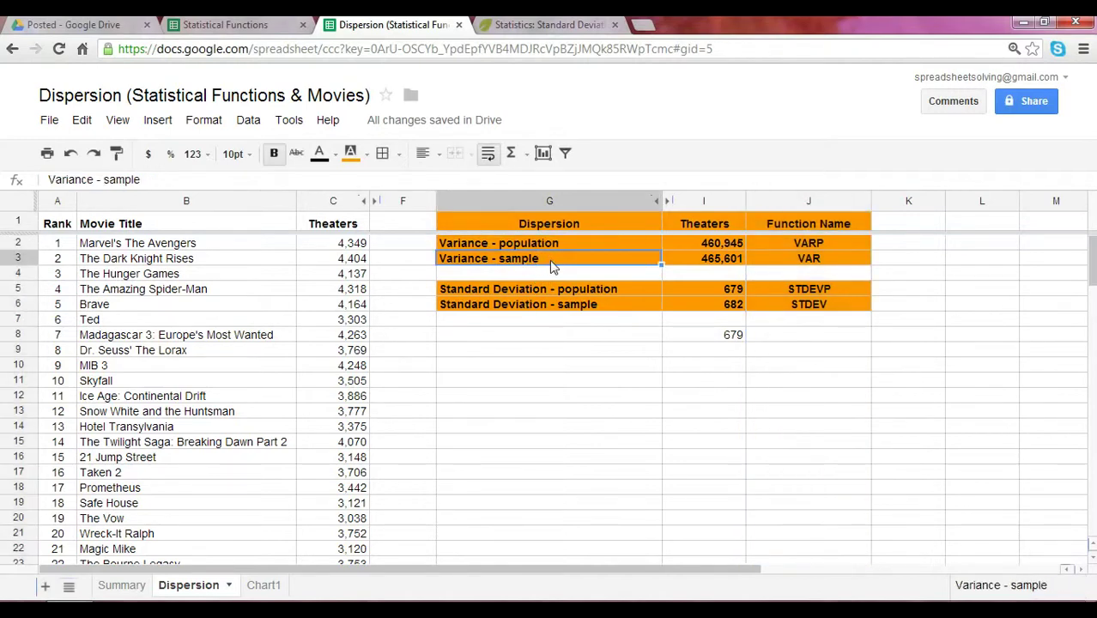
click(558, 339)
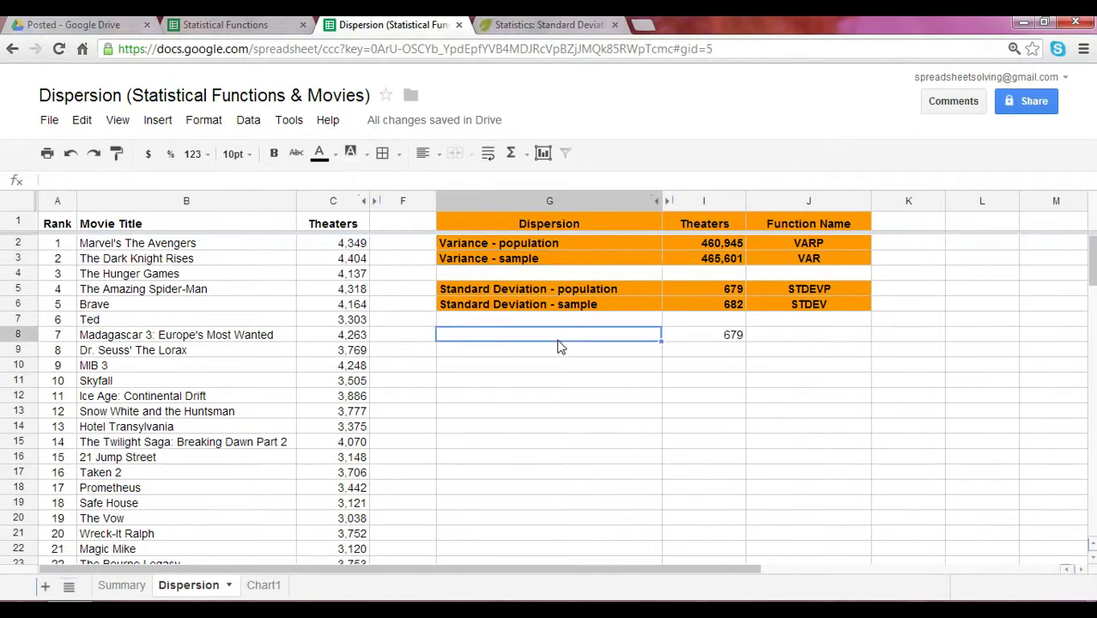